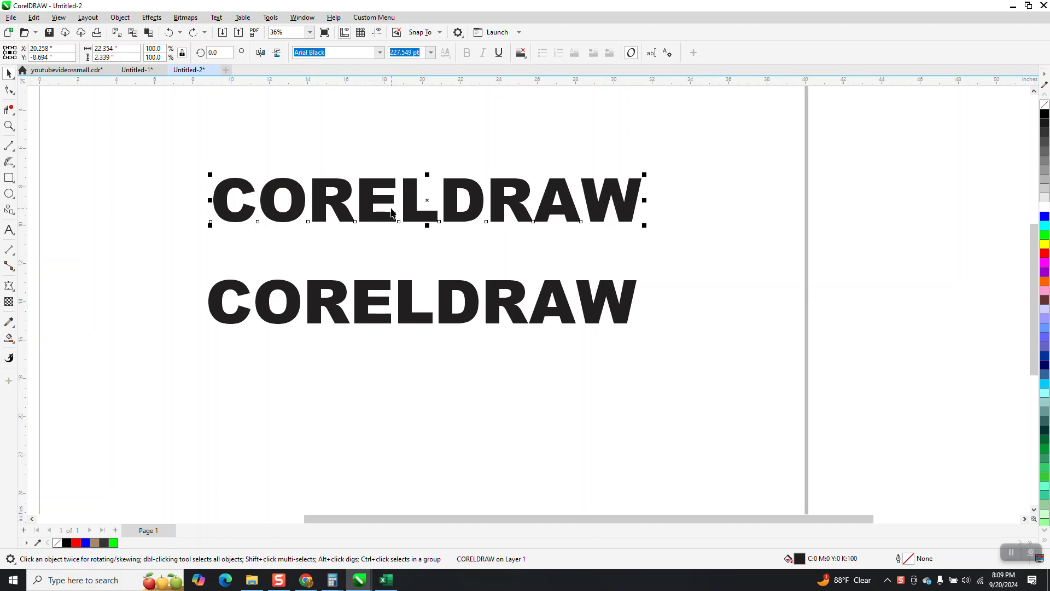
- Set the upper CORELDRAW text in the Stencilia-A font
{"action": "left_click", "coordinate": [379, 53]}
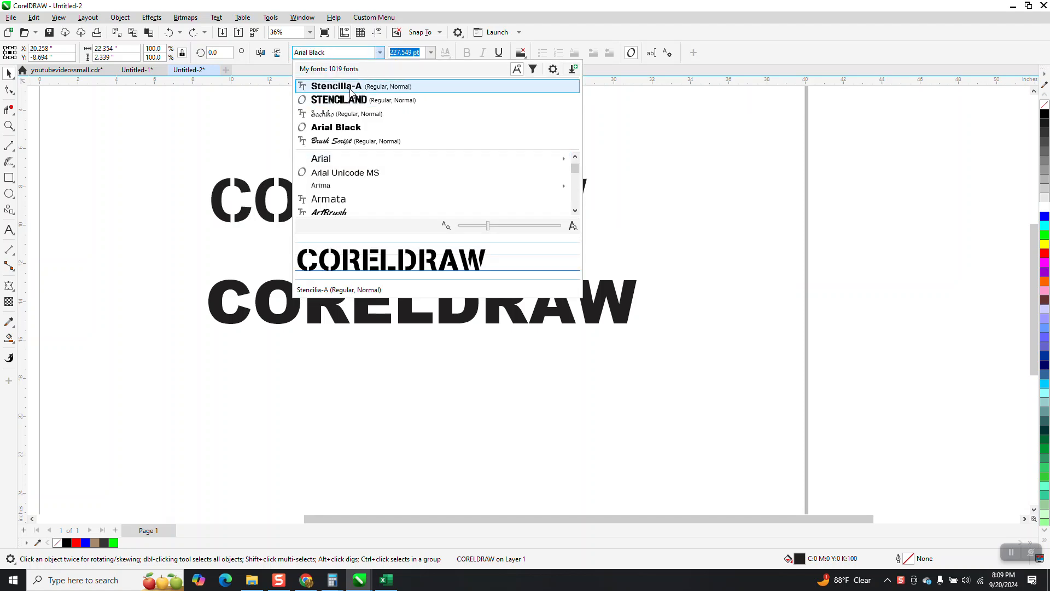
{"action": "left_click", "coordinate": [351, 91]}
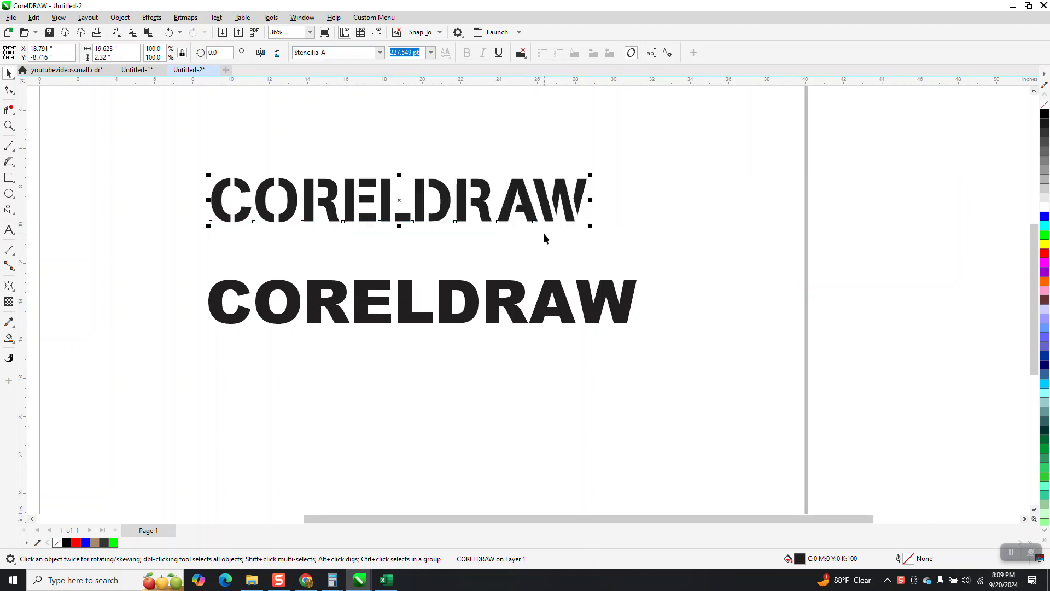
- Give the lower CORELDRAW text no fill and a red outline
{"action": "left_click", "coordinate": [410, 311]}
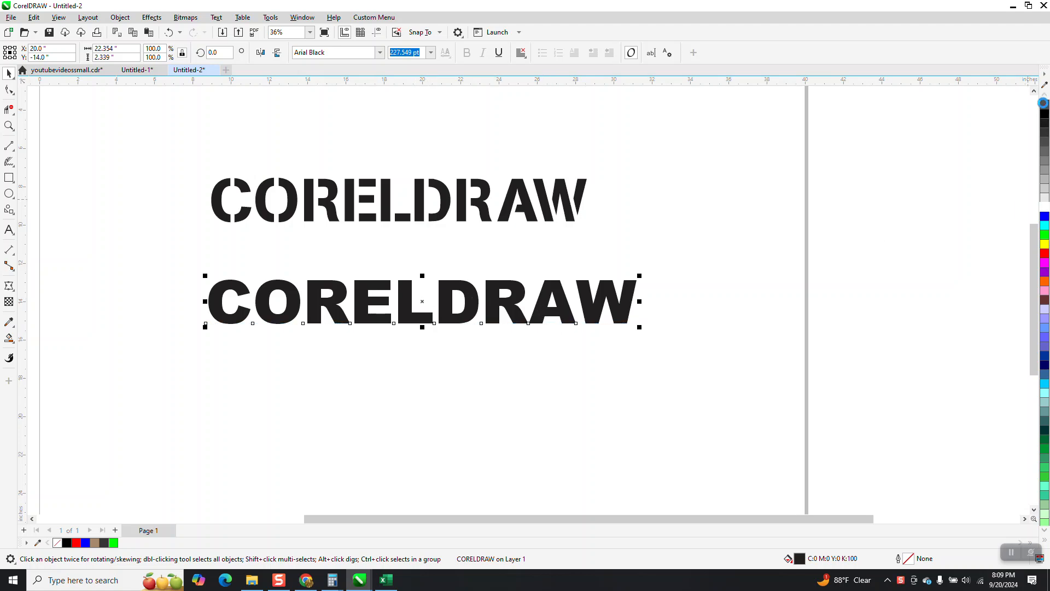
{"action": "left_click", "coordinate": [1044, 103]}
{"action": "right_click", "coordinate": [1045, 253]}
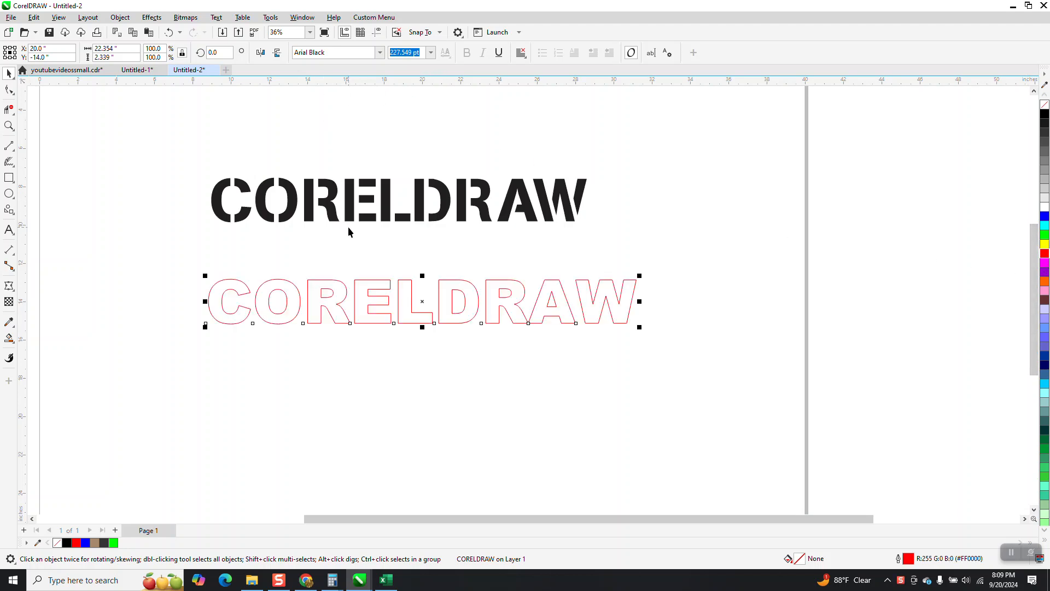
- Draw a thin black vertical bar without outline, about 0.1 by 4.18 inches, beside the C and move it below the lower text
{"action": "left_click", "coordinate": [10, 125]}
{"action": "left_click_drag", "start_coordinate": [180, 265], "coordinate": [670, 379]}
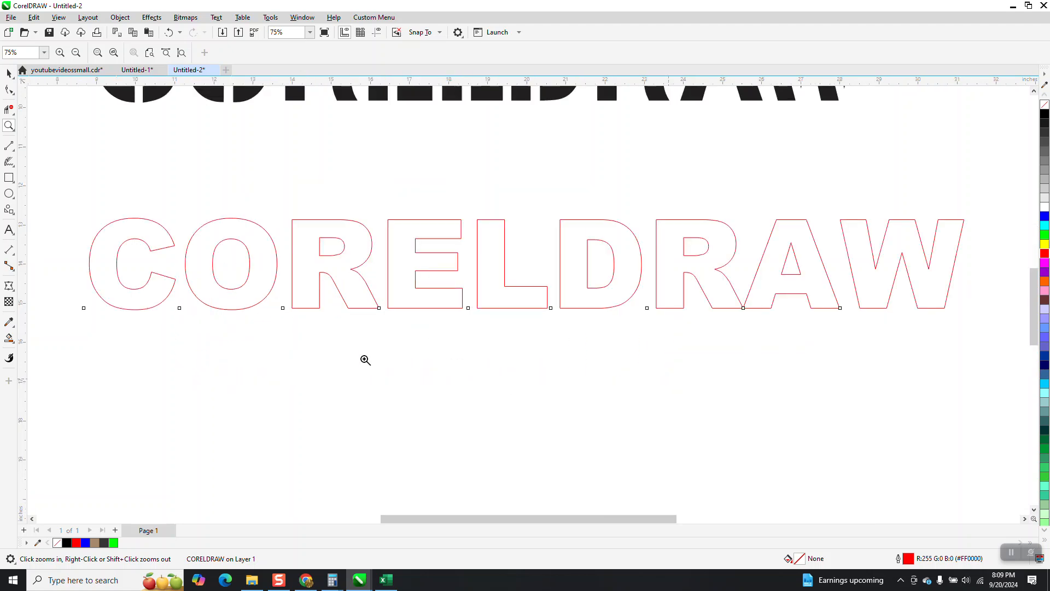
{"action": "left_click", "coordinate": [10, 178]}
{"action": "left_click_drag", "start_coordinate": [77, 176], "coordinate": [77, 342]}
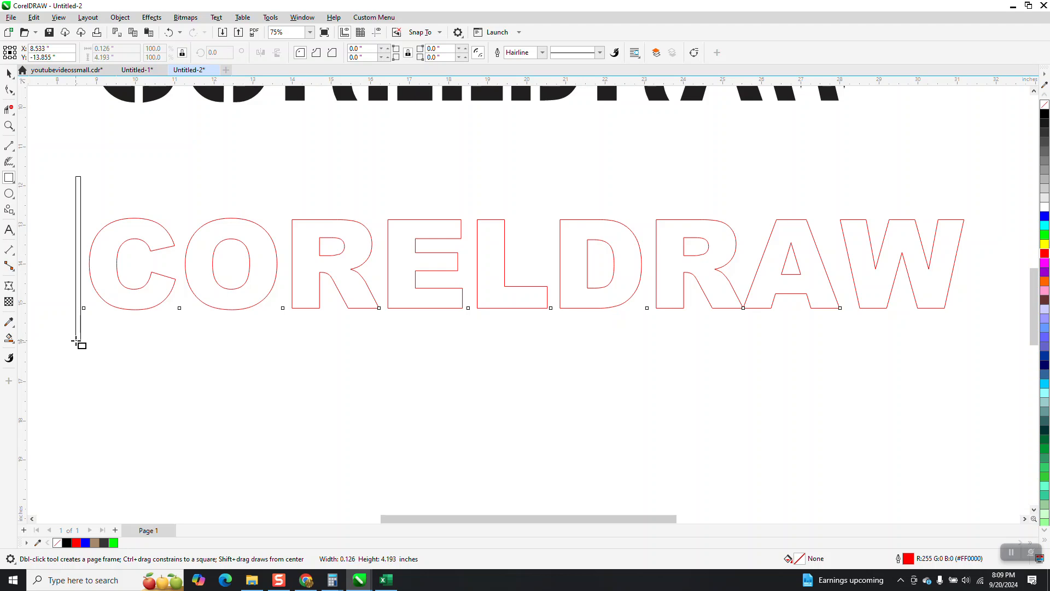
{"action": "left_click", "coordinate": [9, 73]}
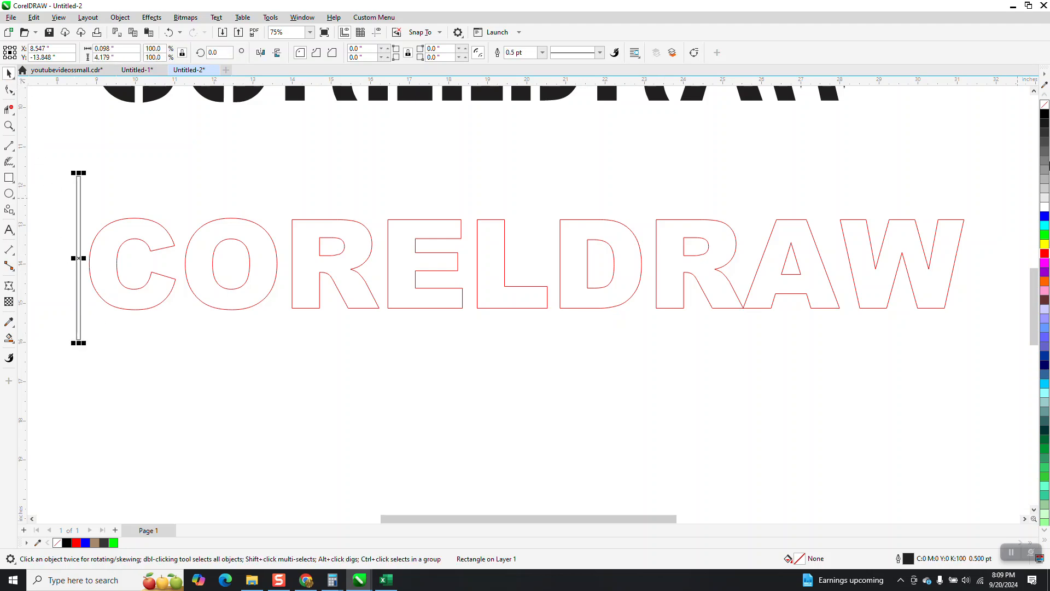
{"action": "left_click", "coordinate": [1045, 113]}
{"action": "right_click", "coordinate": [1044, 104]}
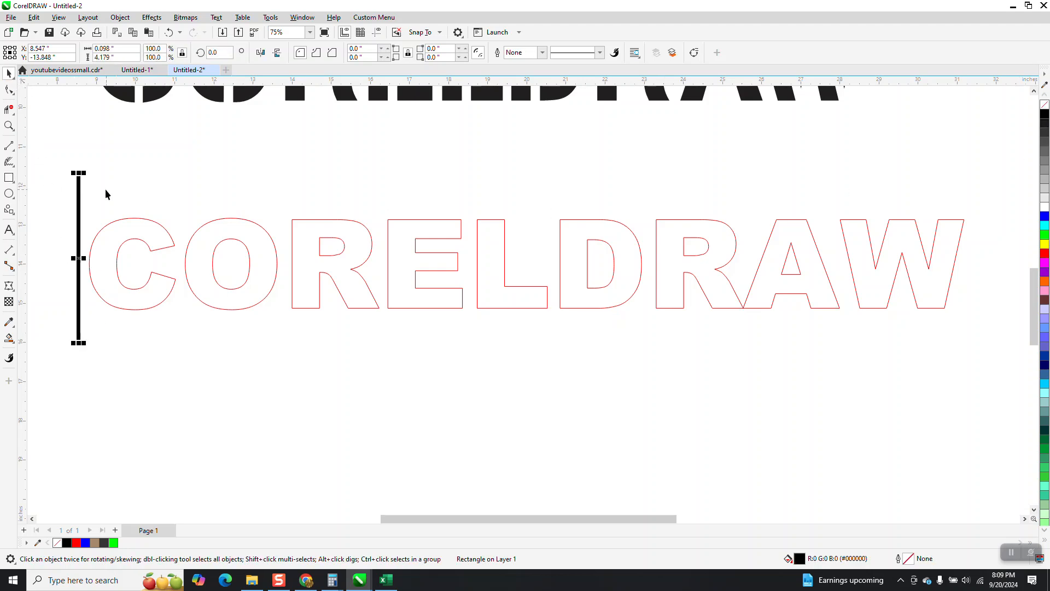
{"action": "left_click_drag", "start_coordinate": [77, 257], "coordinate": [235, 435]}
- Break the red-outlined CORELDRAW text apart into separate letters
{"action": "left_click", "coordinate": [251, 298]}
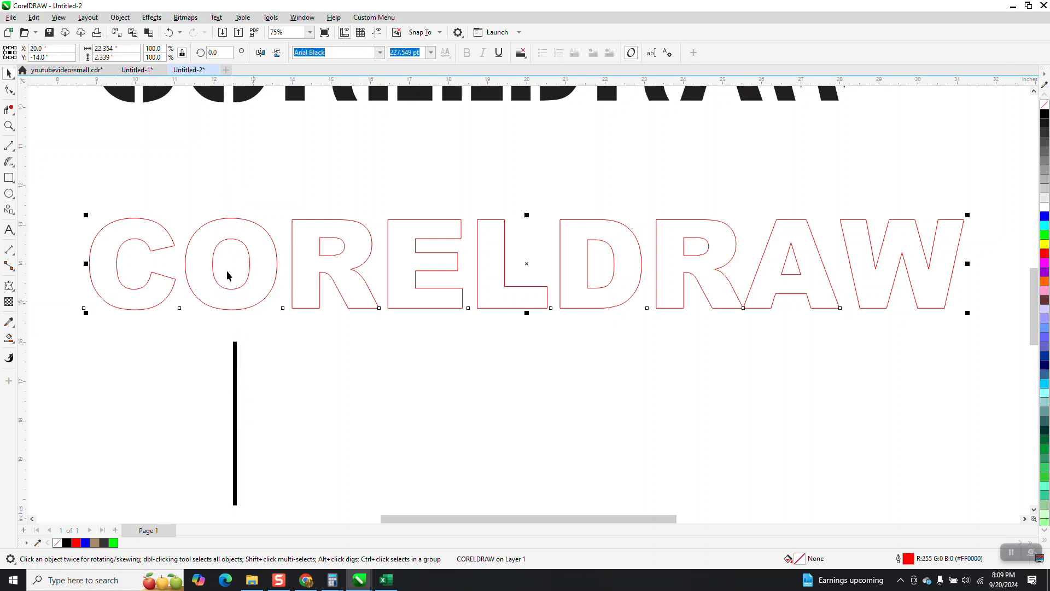
{"action": "left_click", "coordinate": [120, 17]}
{"action": "mouse_move", "coordinate": [138, 232]}
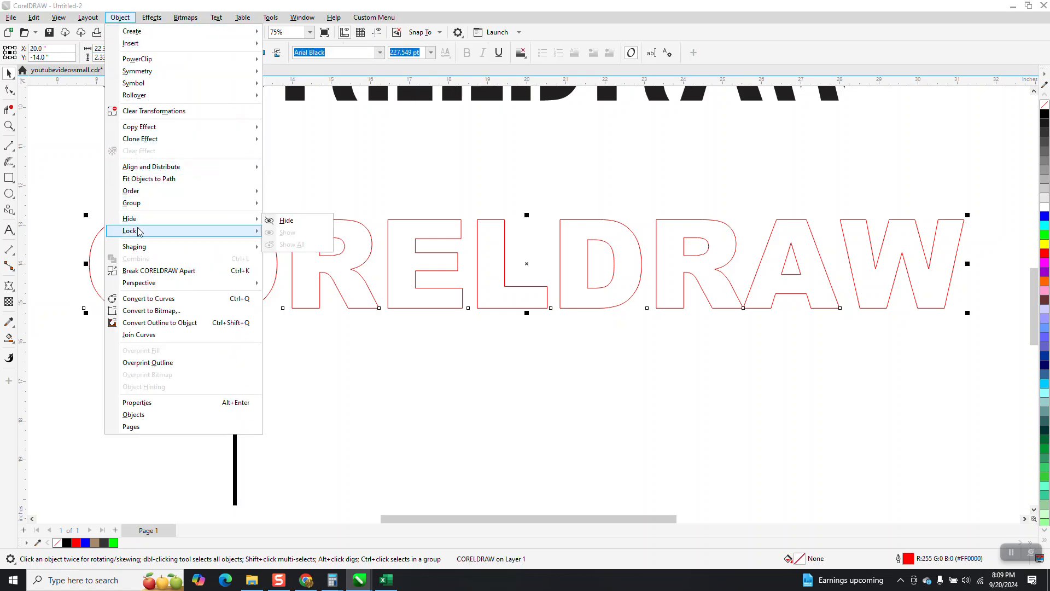
{"action": "left_click", "coordinate": [147, 272]}
- Place the black bar vertically centred on the letters so that it runs through the middle of the O
{"action": "left_click_drag", "start_coordinate": [63, 184], "coordinate": [982, 353]}
{"action": "left_click_drag", "start_coordinate": [235, 412], "coordinate": [268, 431]}
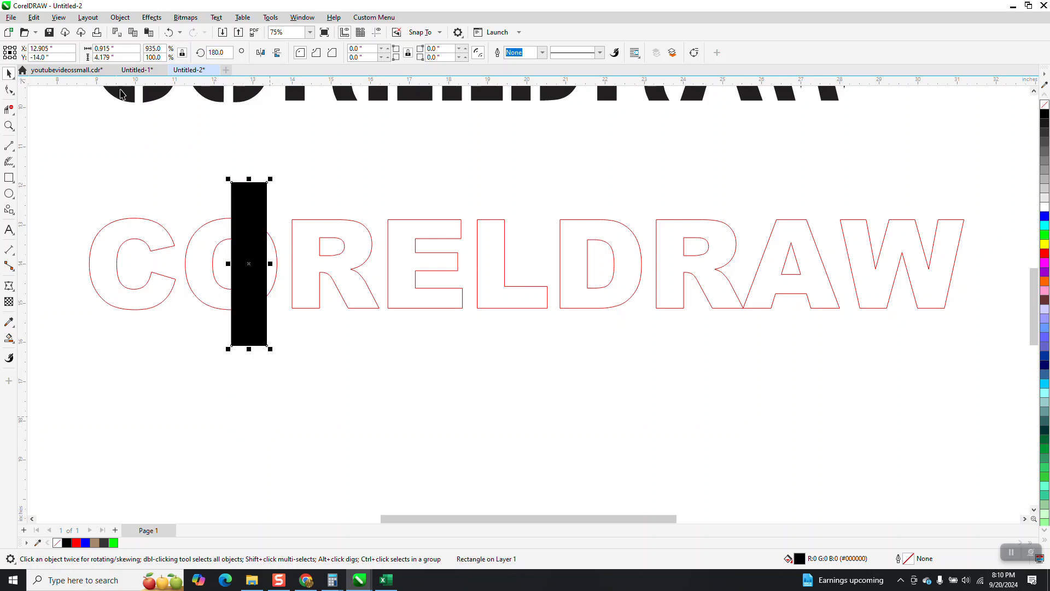
{"action": "left_click", "coordinate": [169, 32]}
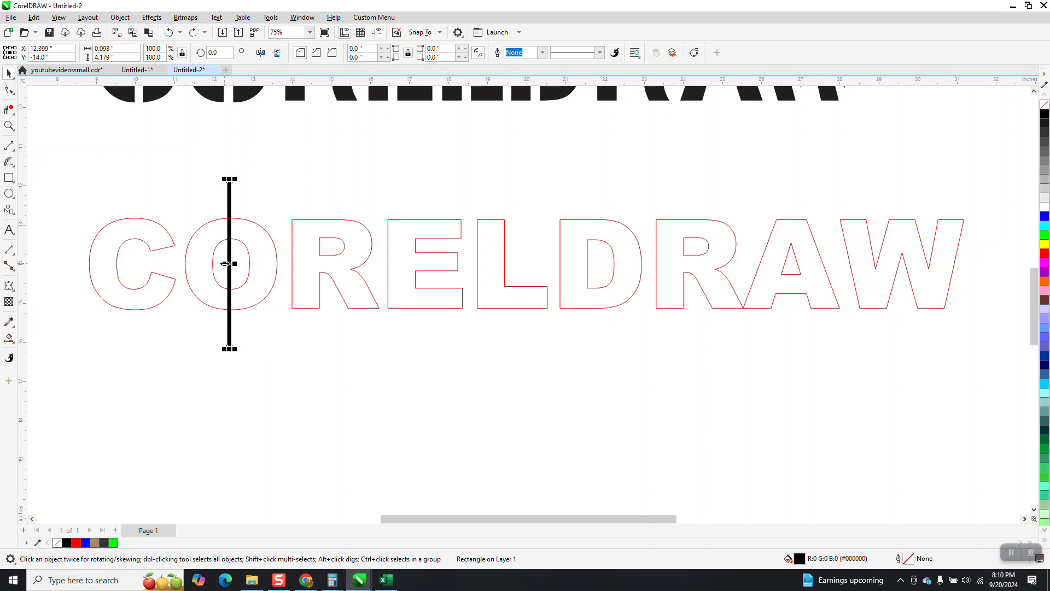
{"action": "left_click_drag", "start_coordinate": [225, 264], "coordinate": [263, 365]}
{"action": "left_click", "coordinate": [169, 33]}
{"action": "mouse_move", "coordinate": [230, 264]}
{"action": "left_mouse_down"}
{"action": "mouse_move", "coordinate": [305, 378]}
{"action": "mouse_move", "coordinate": [270, 305]}
{"action": "mouse_move", "coordinate": [233, 265]}
{"action": "left_mouse_up"}
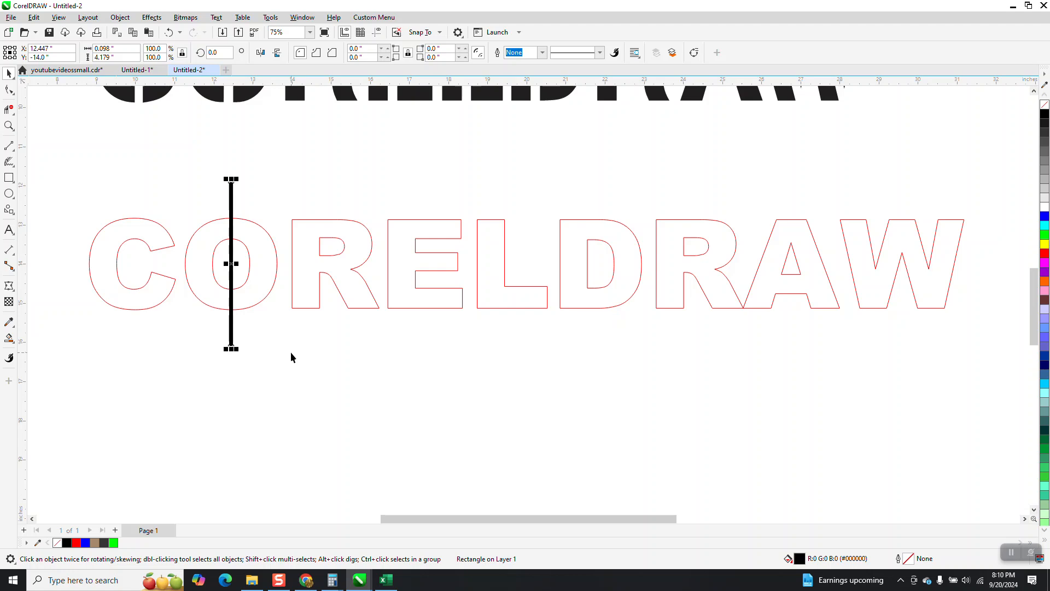
- Place copies of the black bar across the first R and the D
{"action": "left_click_drag", "start_coordinate": [230, 264], "coordinate": [329, 262]}
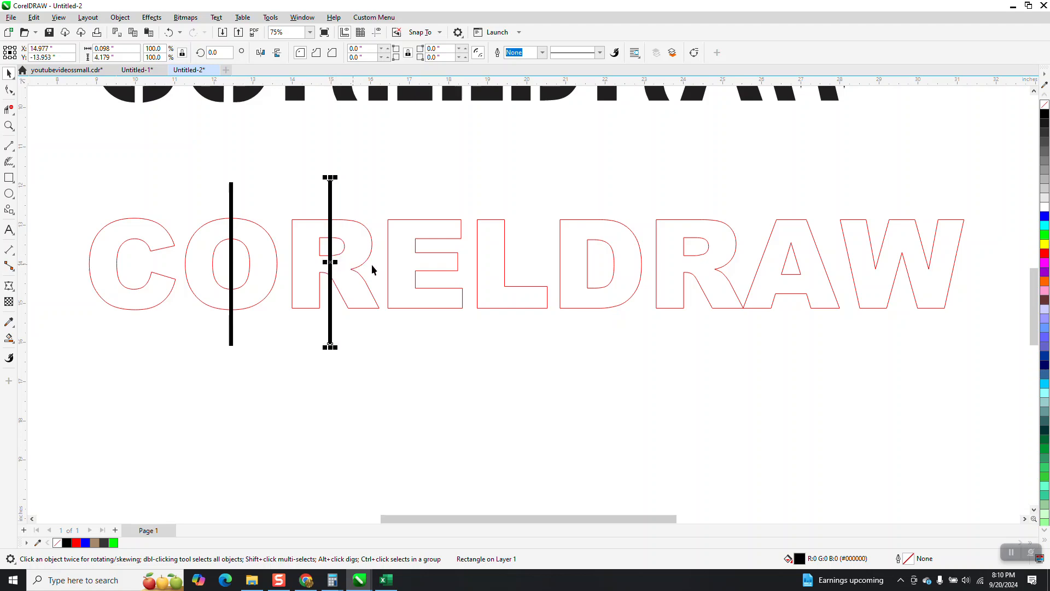
{"action": "left_click_drag", "start_coordinate": [339, 271], "coordinate": [595, 266]}
- Set the nudge distance to 0.01 inches and nudge the bar on the D slightly to the right
{"action": "left_click", "coordinate": [431, 163]}
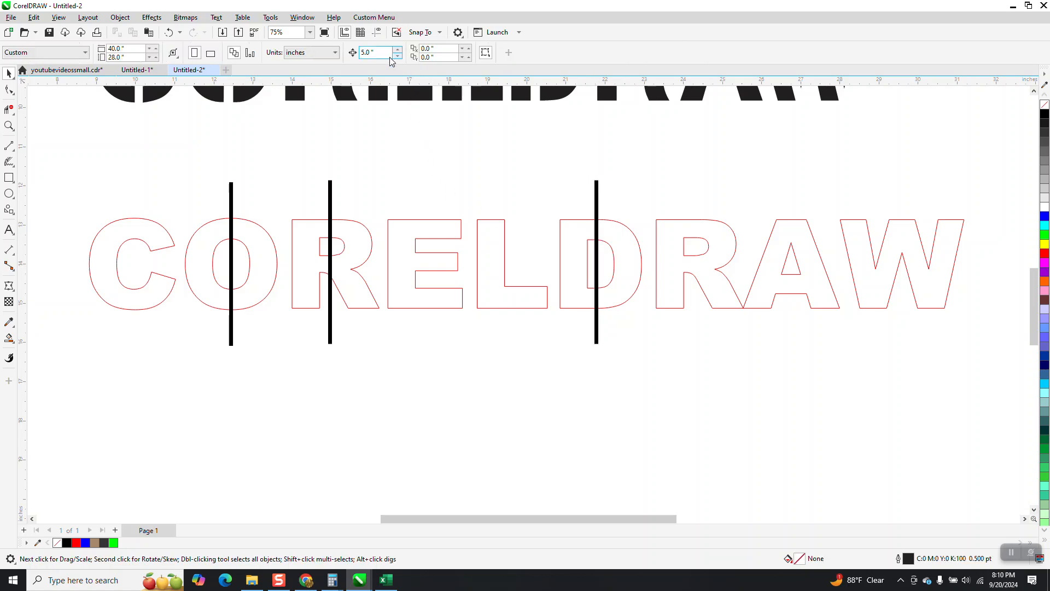
{"action": "key", "text": "BackSpace"}
{"action": "type", "text": ".01"}
{"action": "key", "text": "Return"}
{"action": "left_click", "coordinate": [597, 194]}
{"action": "key", "text": "Right"}
{"action": "key", "text": "Right"}
{"action": "key", "text": "Right"}
{"action": "key", "text": "Right"}
{"action": "key", "text": "Right"}
{"action": "key", "text": "Right"}
{"action": "key", "text": "Right"}
{"action": "key", "text": "Right"}
{"action": "key", "text": "Right"}
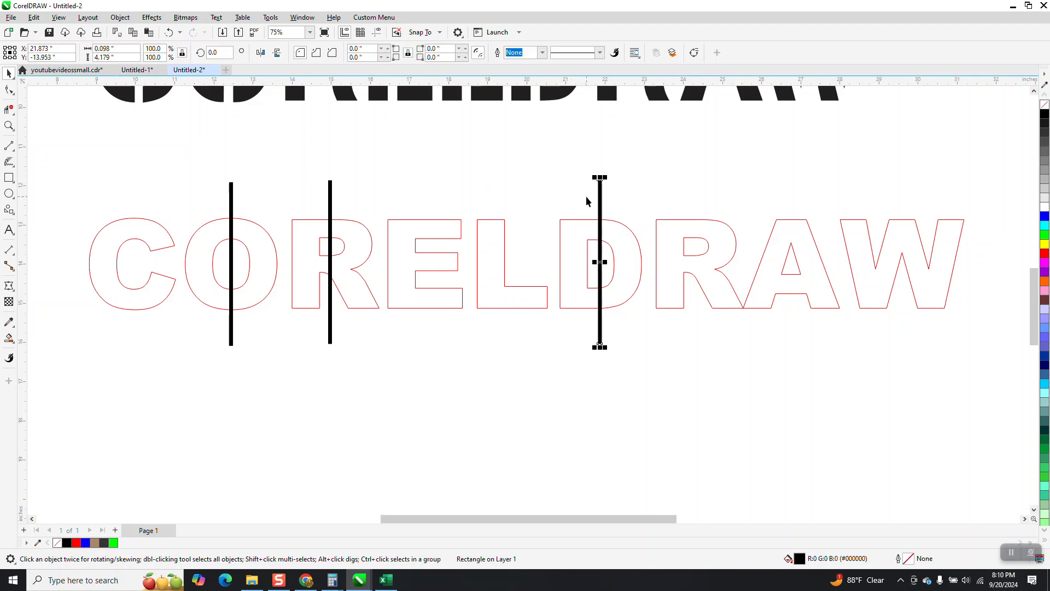
- Copy the bar onto the second R and the A, lowering the A's bar to cross only from its inner triangle downward
{"action": "left_click_drag", "start_coordinate": [605, 268], "coordinate": [694, 248]}
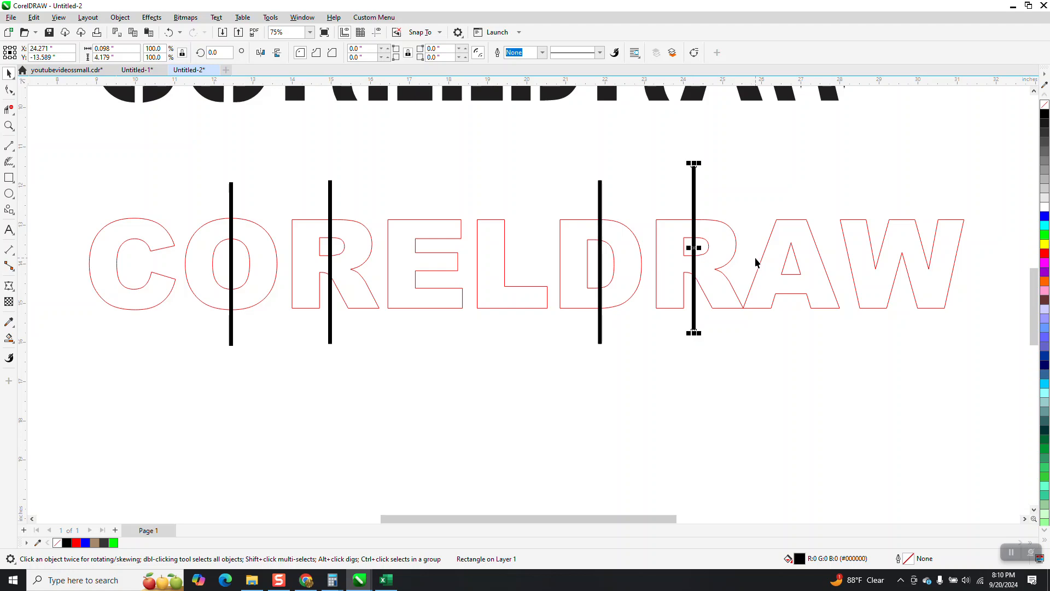
{"action": "key", "text": "ctrl+r"}
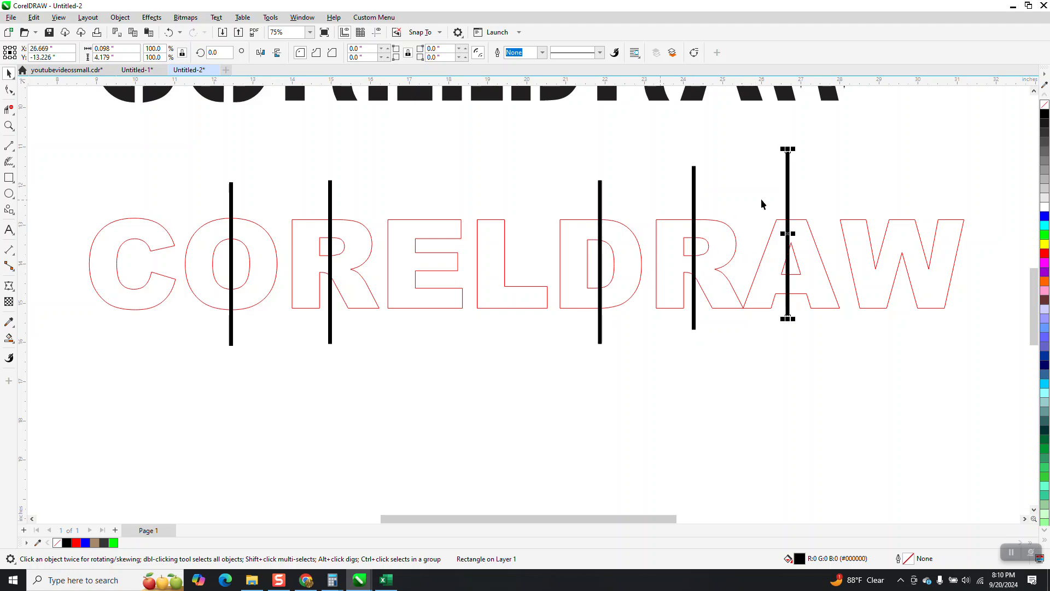
{"action": "left_click_drag", "start_coordinate": [787, 233], "coordinate": [789, 347]}
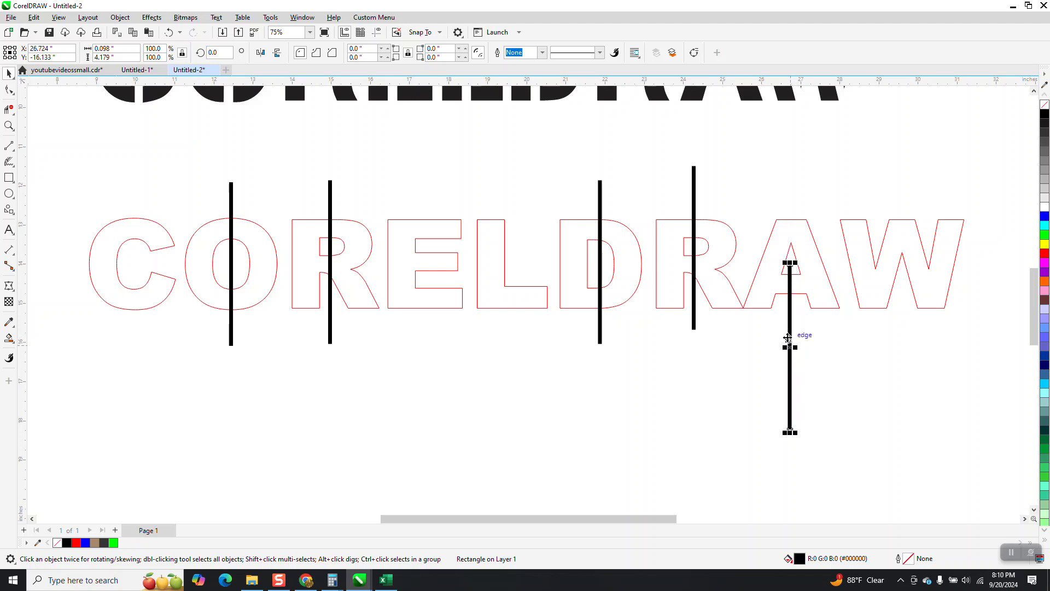
- Try to combine the nine separate letters of the lower text into one object
{"action": "scroll", "coordinate": [547, 331], "scroll_direction": "down", "scroll_amount": 1}
{"action": "left_click_drag", "start_coordinate": [111, 226], "coordinate": [956, 326]}
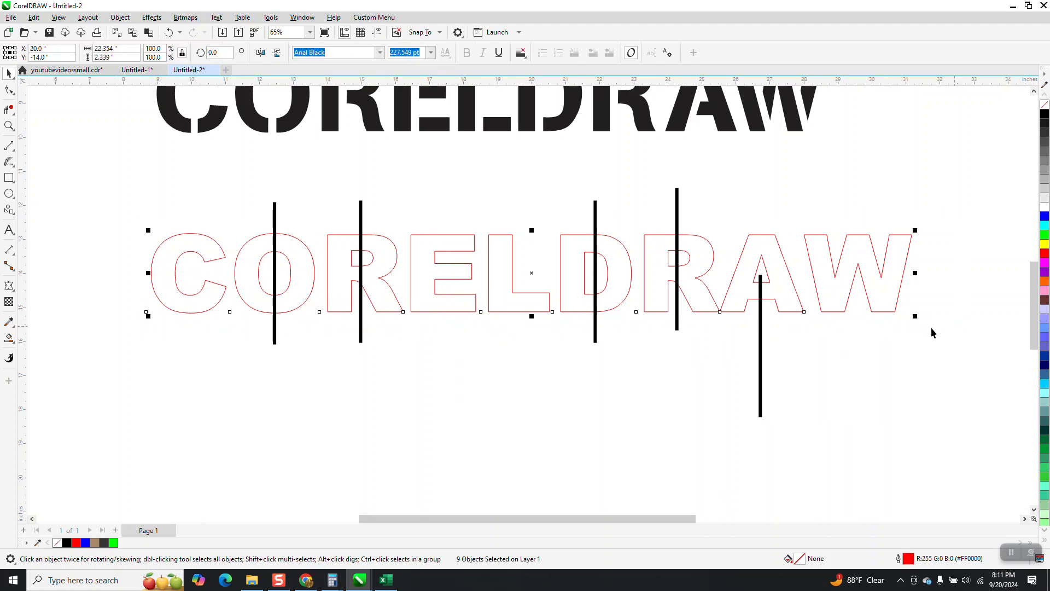
{"action": "left_click", "coordinate": [131, 20]}
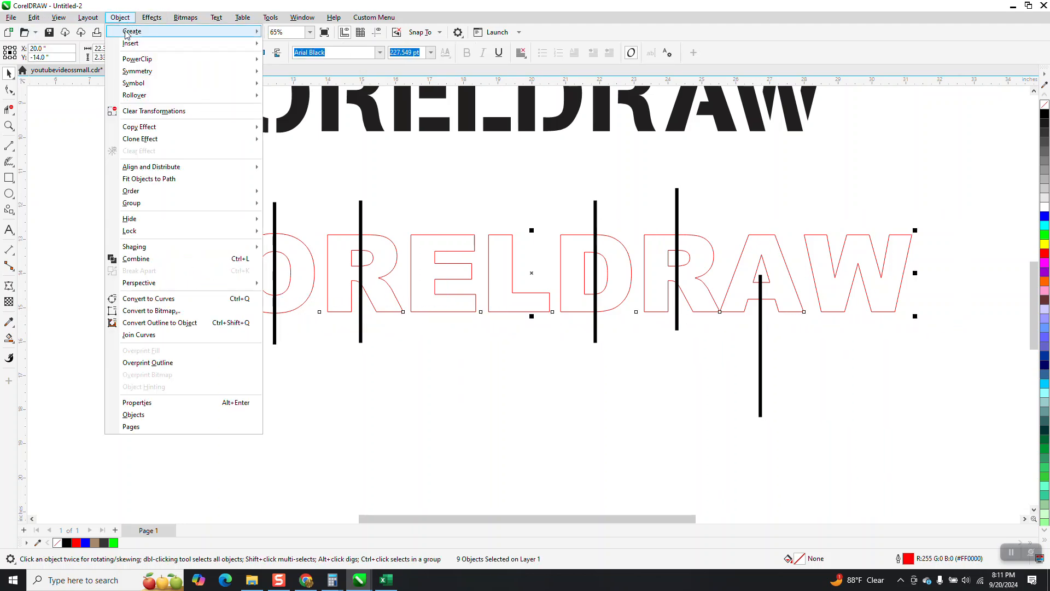
{"action": "left_click", "coordinate": [142, 260]}
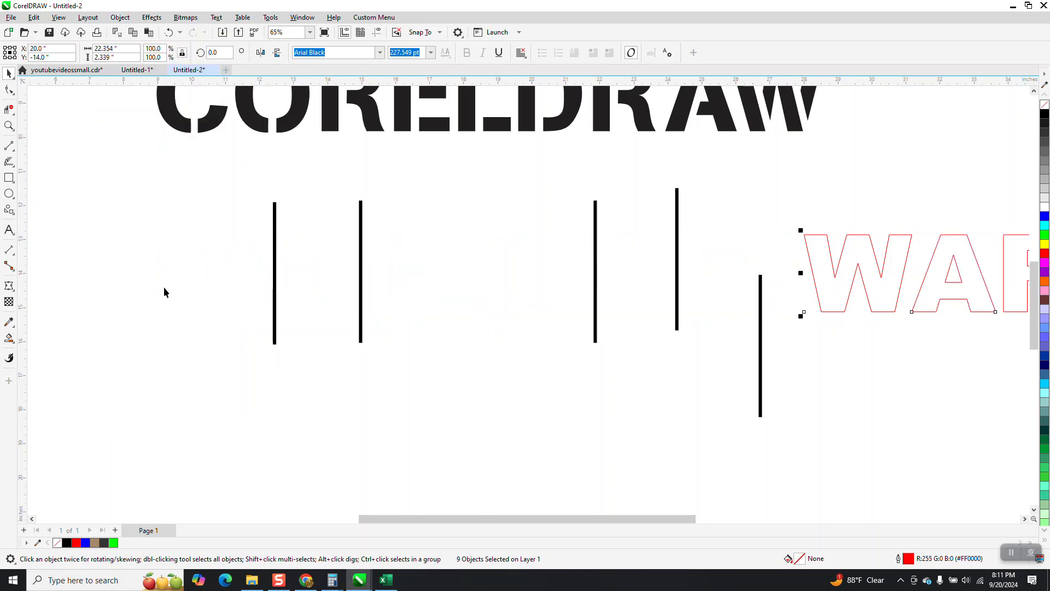
{"action": "left_click", "coordinate": [169, 31]}
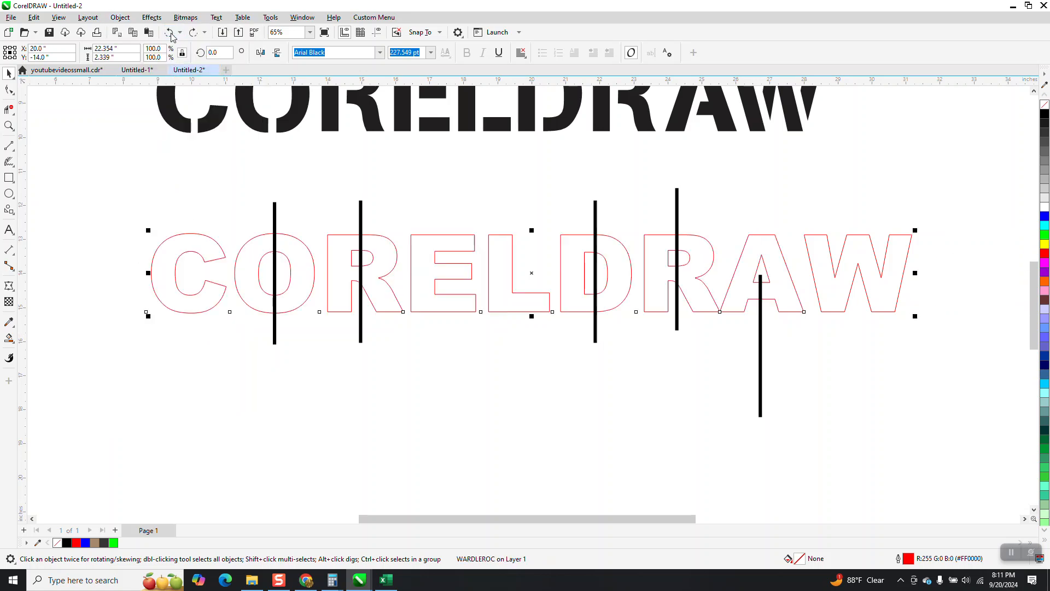
- Group the nine letters of the red-outlined text
{"action": "left_click", "coordinate": [120, 17]}
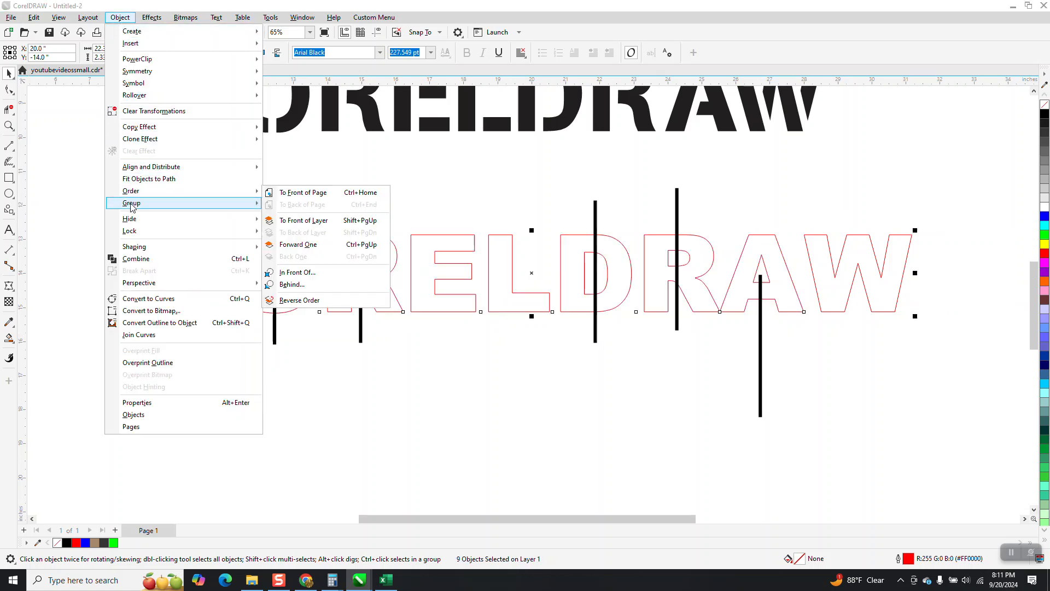
{"action": "mouse_move", "coordinate": [132, 205]}
{"action": "left_click", "coordinate": [288, 205]}
- Try showing the bar through the O with no fill and a black outline
{"action": "scroll", "coordinate": [274, 208], "scroll_direction": "down", "scroll_amount": 2}
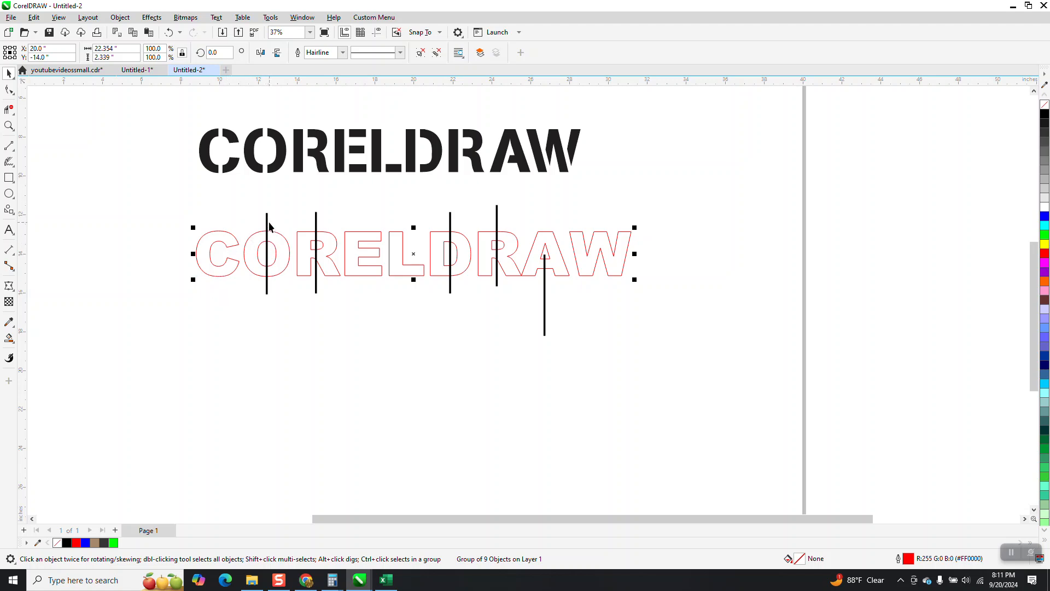
{"action": "left_click", "coordinate": [266, 223], "text": "ctrl"}
{"action": "left_click", "coordinate": [1044, 104]}
{"action": "right_click", "coordinate": [1044, 114]}
{"action": "left_click_drag", "start_coordinate": [212, 200], "coordinate": [353, 317]}
{"action": "scroll", "coordinate": [407, 328], "scroll_direction": "down", "scroll_amount": 1}
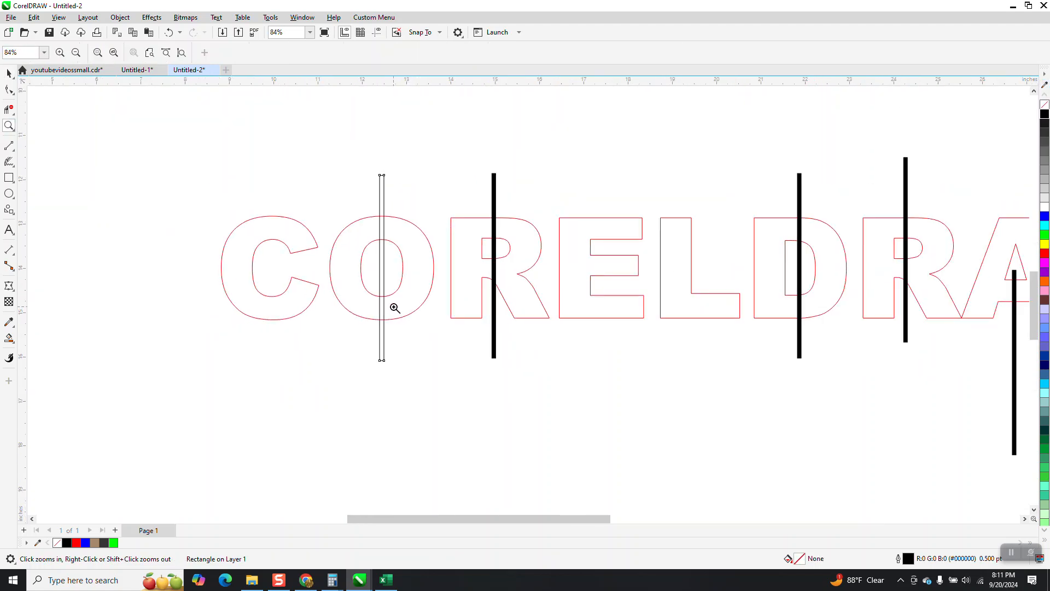
{"action": "scroll", "coordinate": [387, 235], "scroll_direction": "down", "scroll_amount": 1}
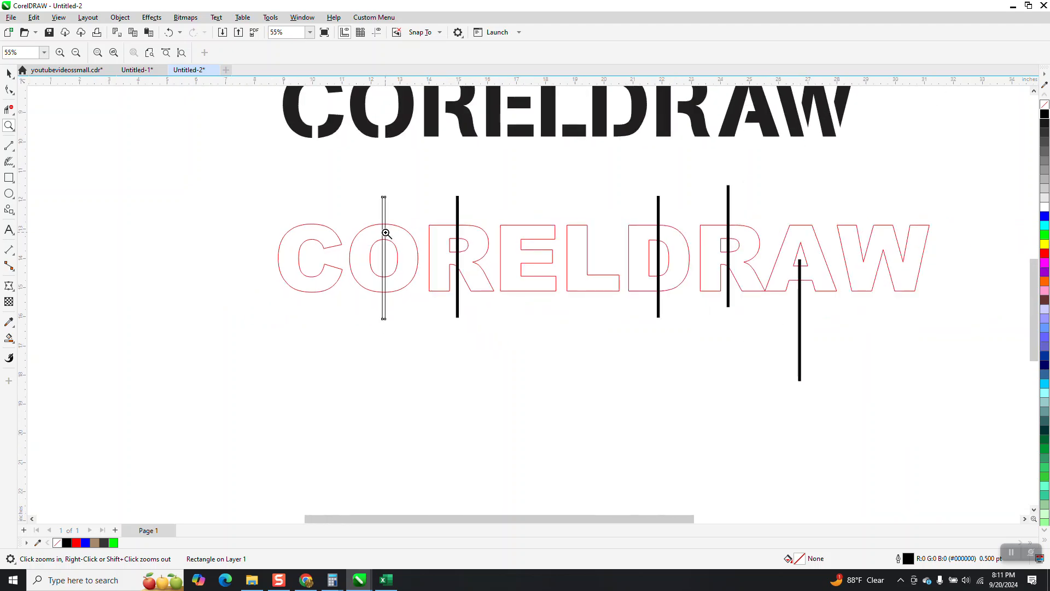
{"action": "scroll", "coordinate": [386, 233], "scroll_direction": "down", "scroll_amount": 1}
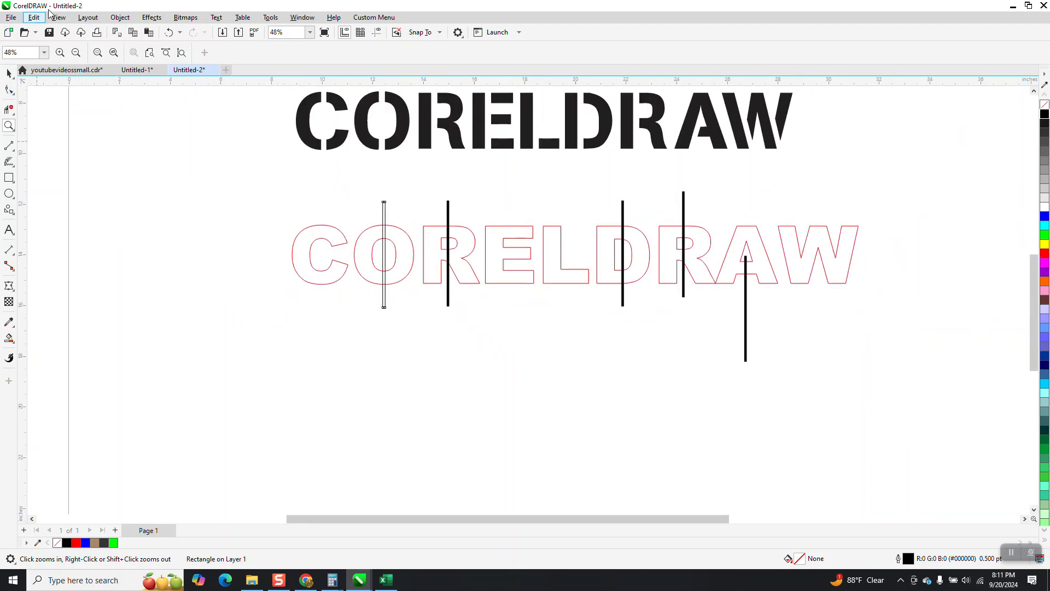
{"action": "left_click", "coordinate": [169, 32]}
{"action": "left_click", "coordinate": [169, 32]}
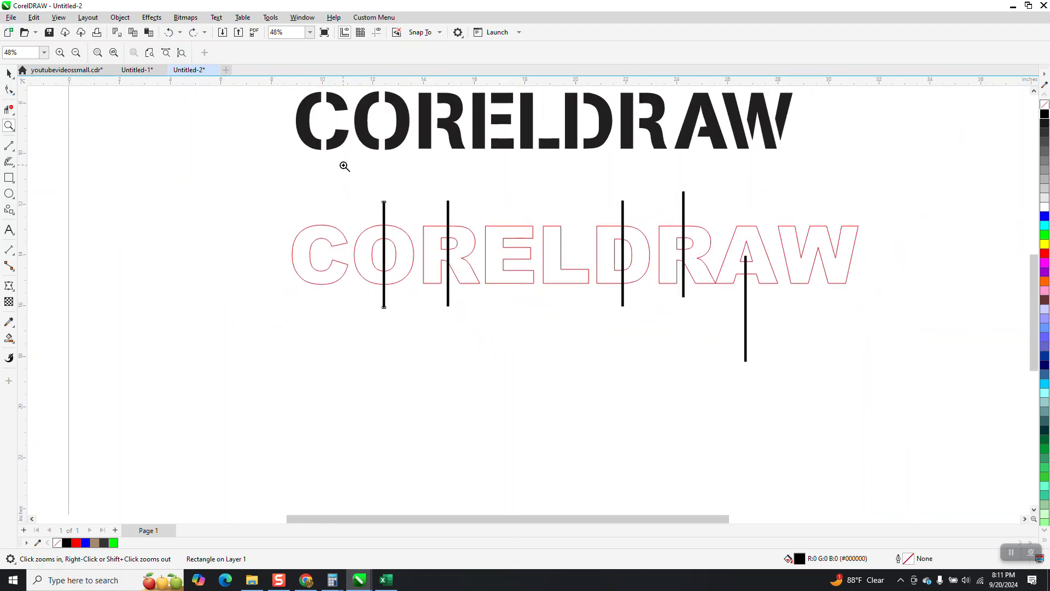
- Select all five black bars and apply Convert Outline to Object to them
{"action": "left_click", "coordinate": [9, 73]}
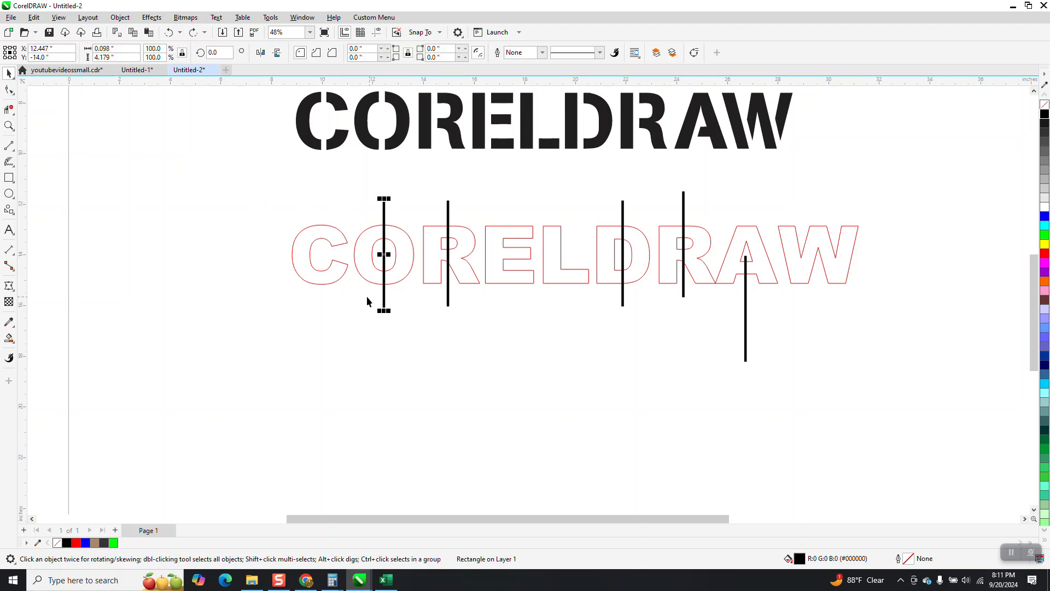
{"action": "left_click_drag", "start_coordinate": [351, 297], "coordinate": [777, 308]}
{"action": "left_click_drag", "start_coordinate": [354, 291], "coordinate": [643, 319]}
{"action": "left_click_drag", "start_coordinate": [797, 343], "coordinate": [796, 342]}
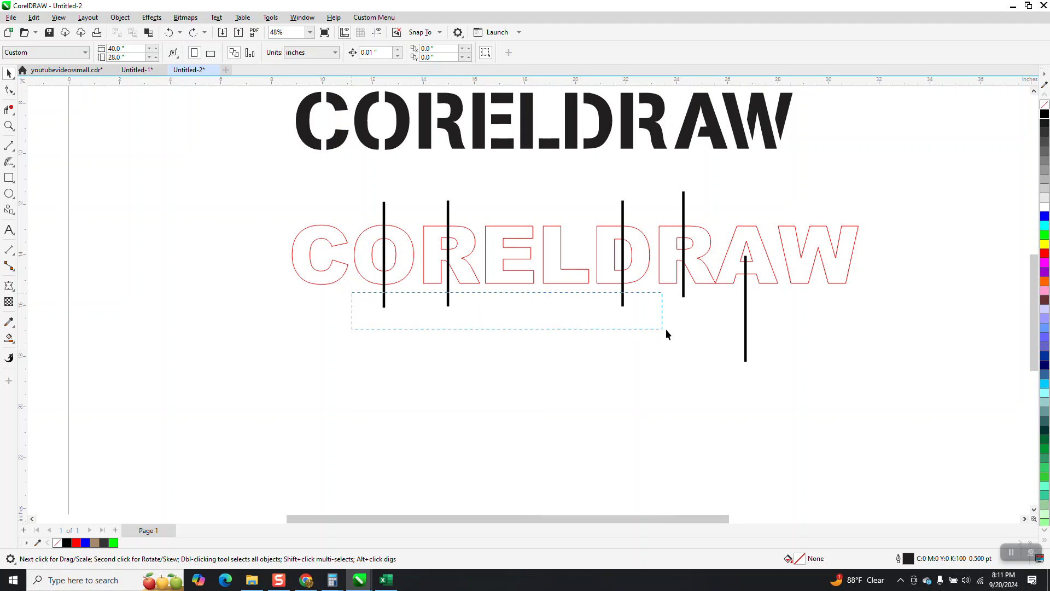
{"action": "left_click_drag", "start_coordinate": [782, 359], "coordinate": [783, 363]}
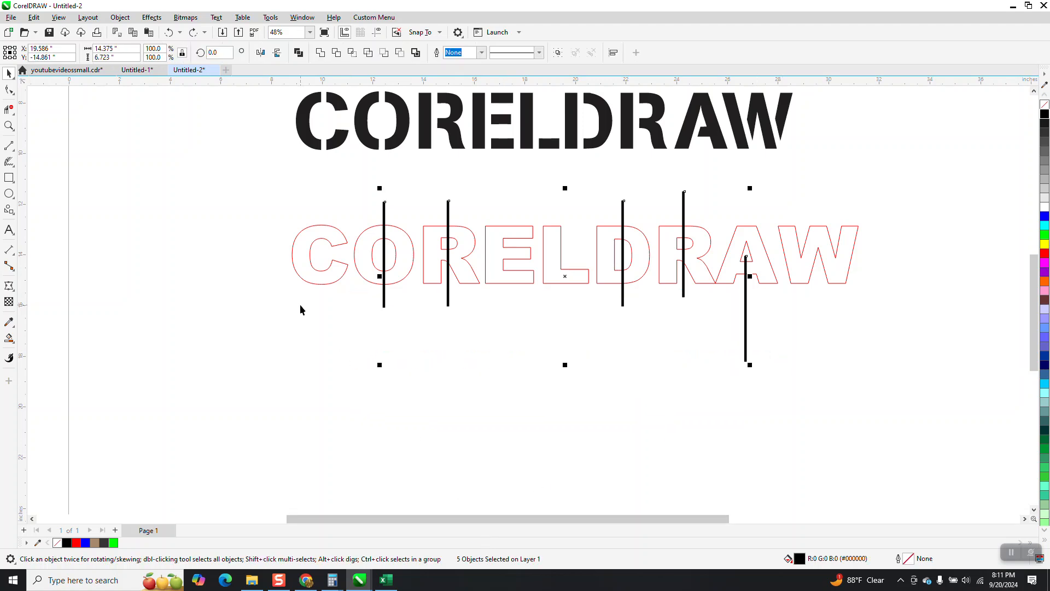
{"action": "left_click", "coordinate": [152, 17]}
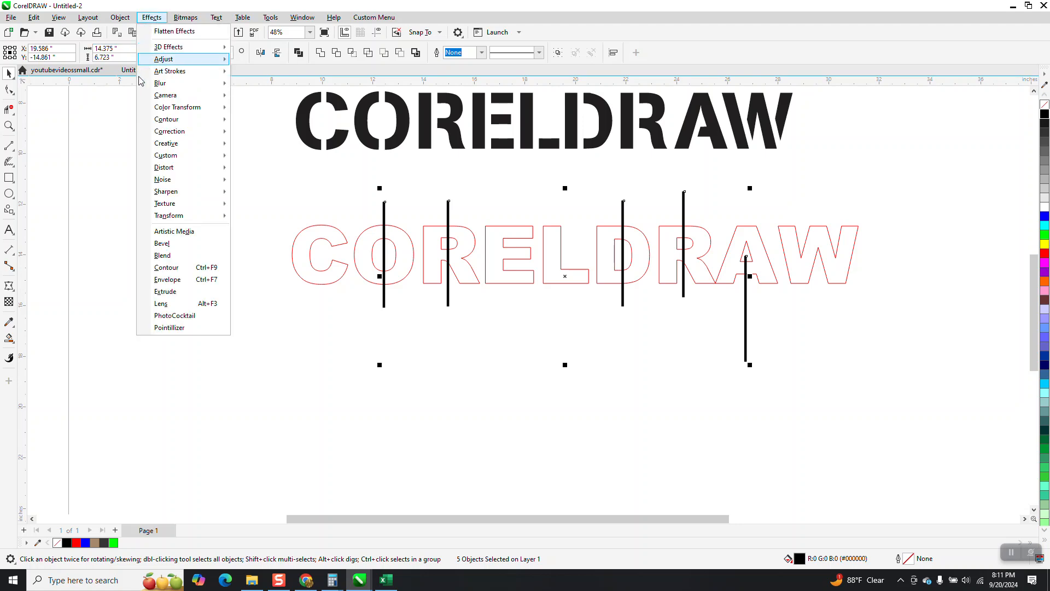
{"action": "mouse_move", "coordinate": [116, 21]}
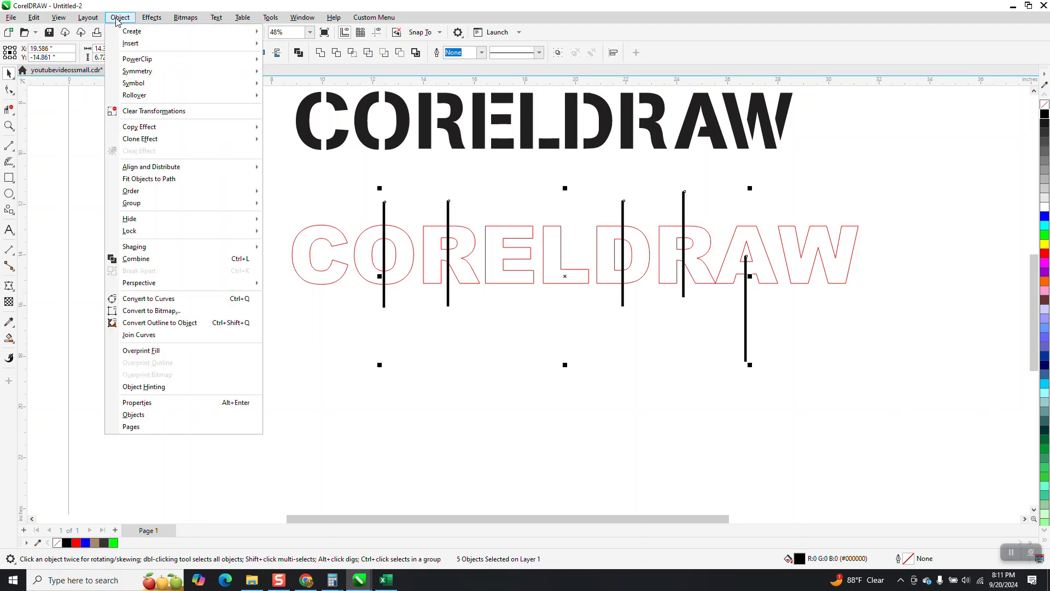
{"action": "left_click", "coordinate": [153, 324]}
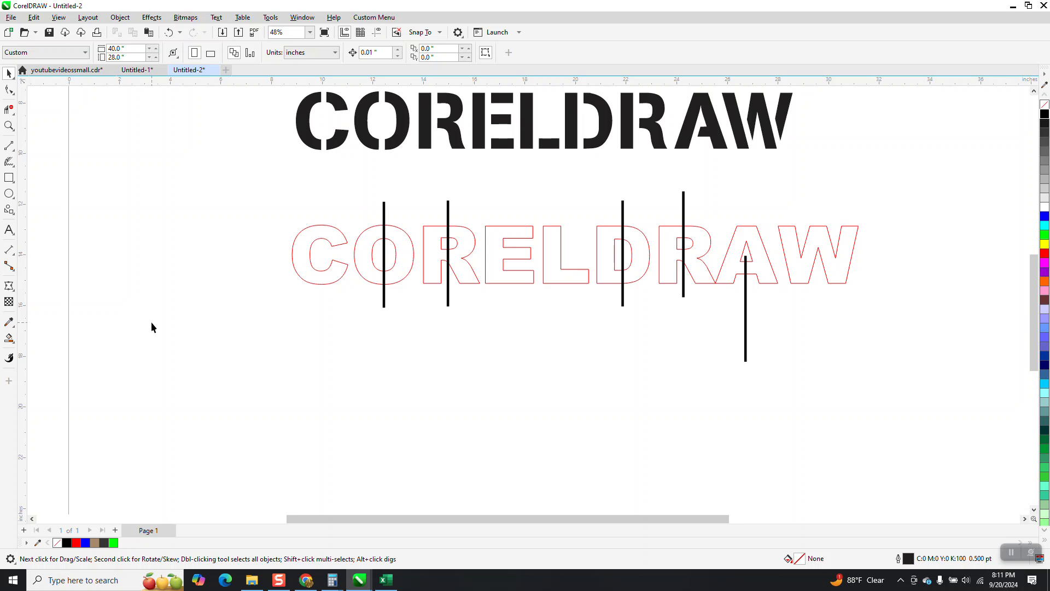
- Set the document's nudge distance to 3 inches
{"action": "left_click", "coordinate": [305, 272]}
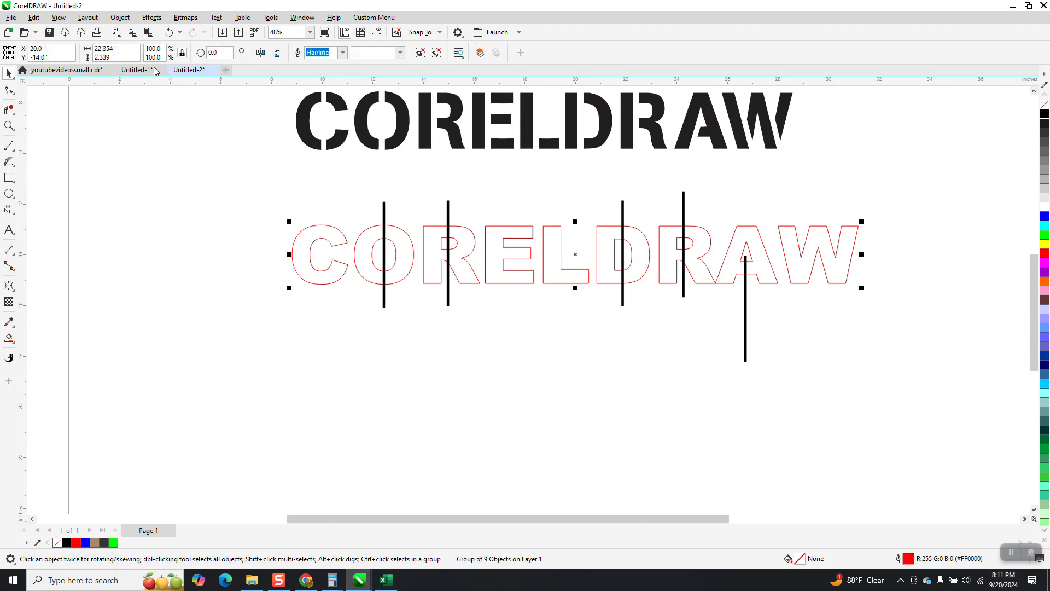
{"action": "left_click", "coordinate": [166, 112]}
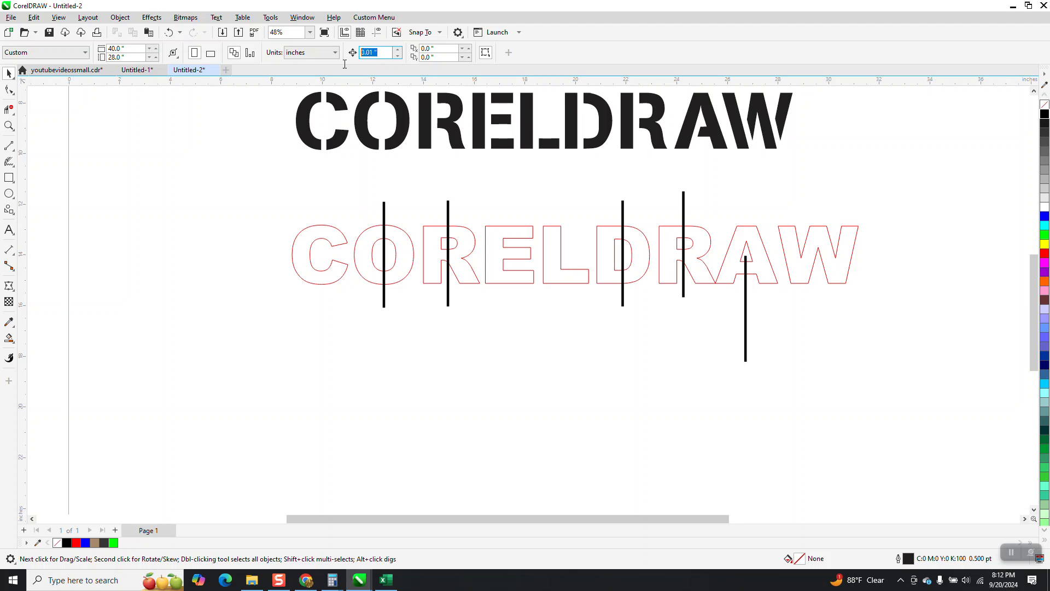
{"action": "type", "text": "3"}
- Use Smart Fill in red on the outlined C and both halves of the O, nudging each filled piece 3 inches down
{"action": "left_click", "coordinate": [9, 339]}
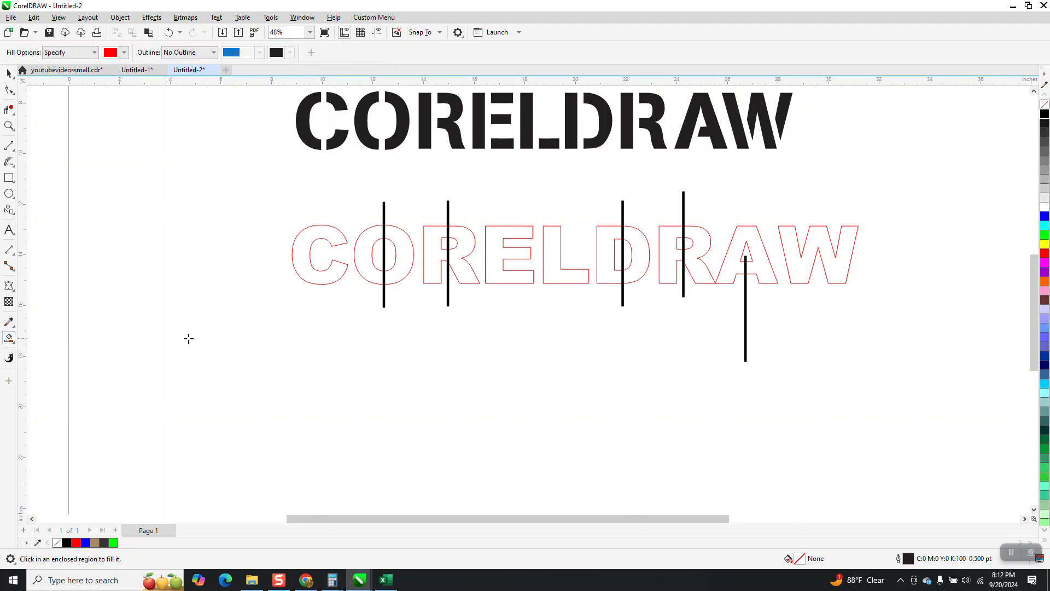
{"action": "left_click", "coordinate": [306, 265]}
{"action": "key", "text": "Down"}
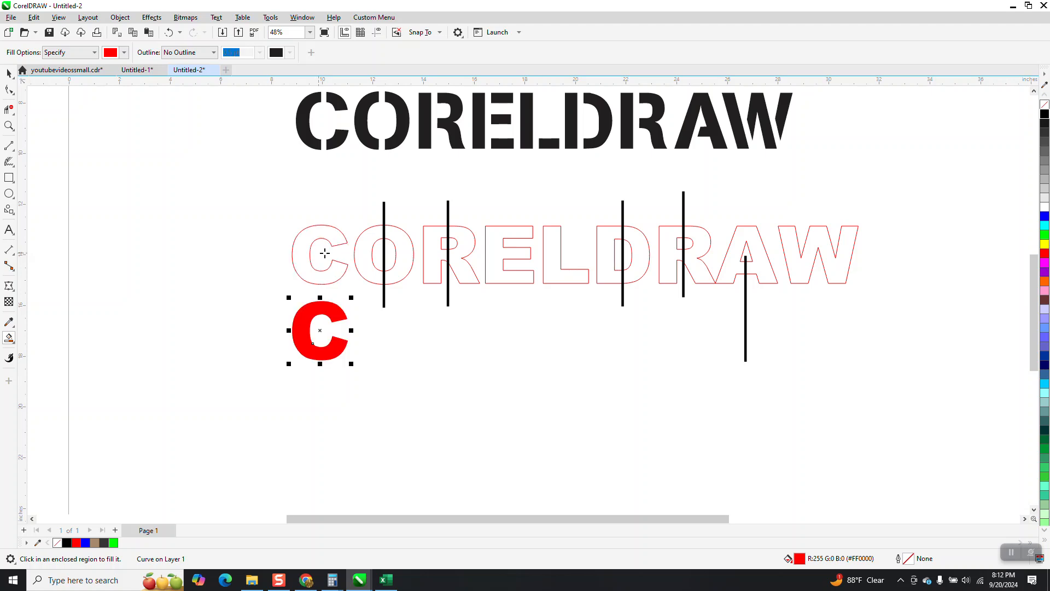
{"action": "left_click", "coordinate": [361, 263]}
{"action": "key", "text": "Down"}
{"action": "left_click", "coordinate": [405, 252]}
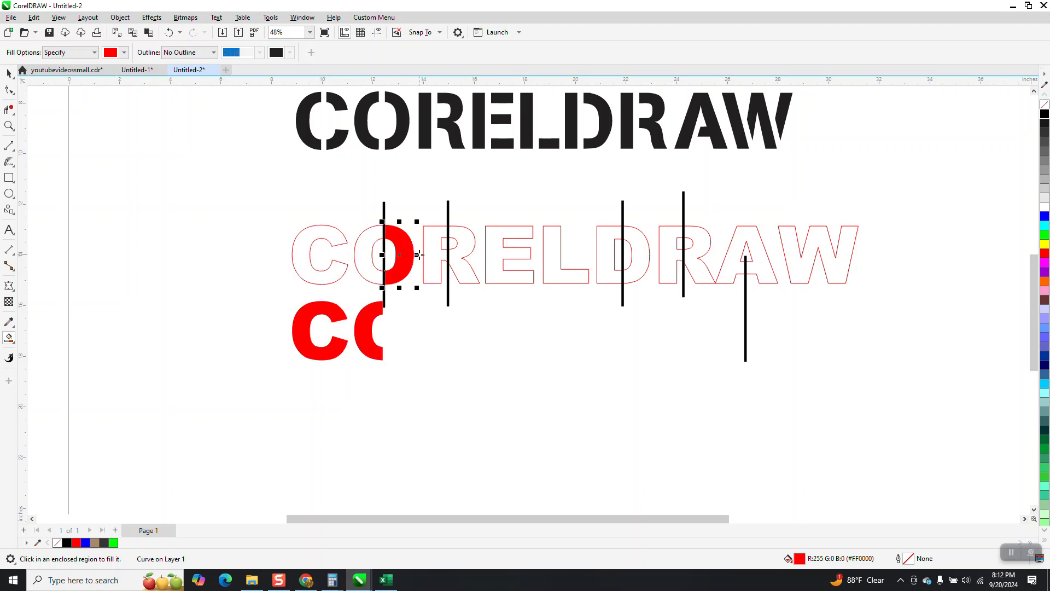
{"action": "key", "text": "Down"}
- Smart-fill both parts of the first R and the E in red, placing each piece 3 inches below its outline
{"action": "left_click", "coordinate": [437, 257]}
{"action": "key", "text": "Down"}
{"action": "left_click", "coordinate": [465, 243]}
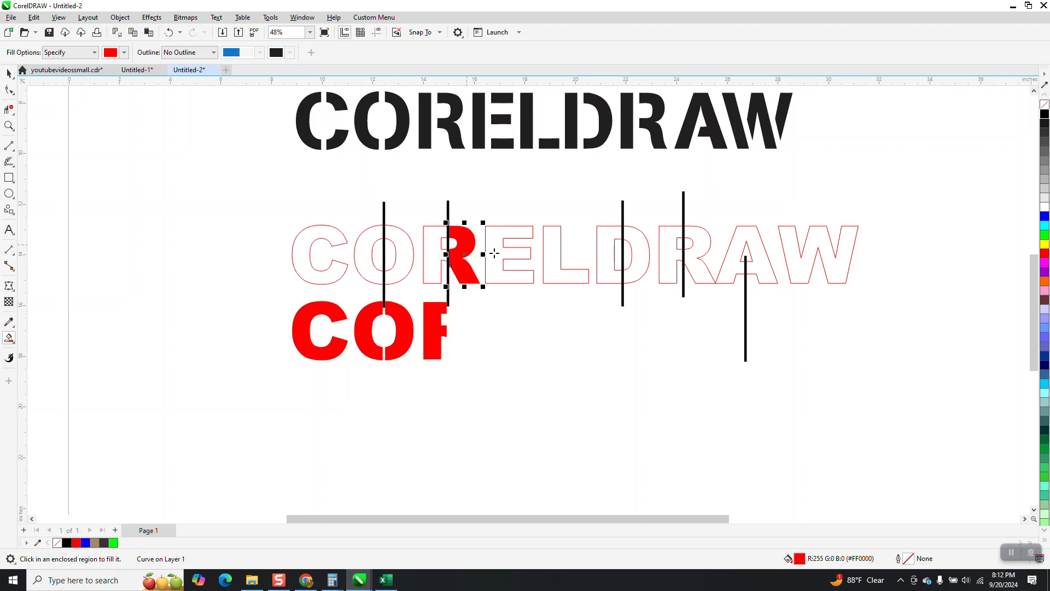
{"action": "key", "text": "Down"}
{"action": "left_click", "coordinate": [527, 254]}
{"action": "key", "text": "Down"}
{"action": "key", "text": "Down"}
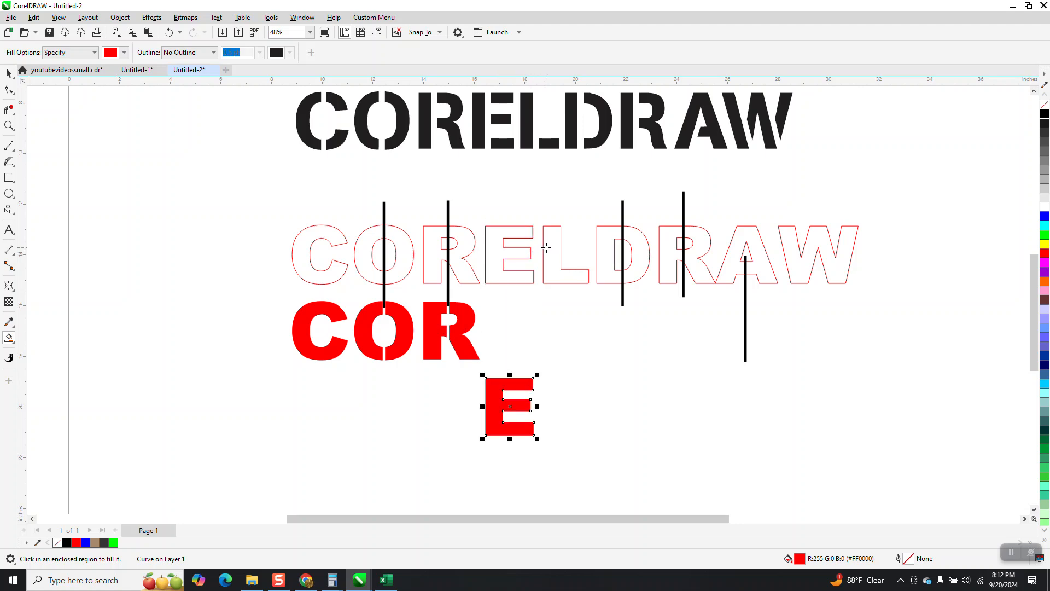
{"action": "key", "text": "Up"}
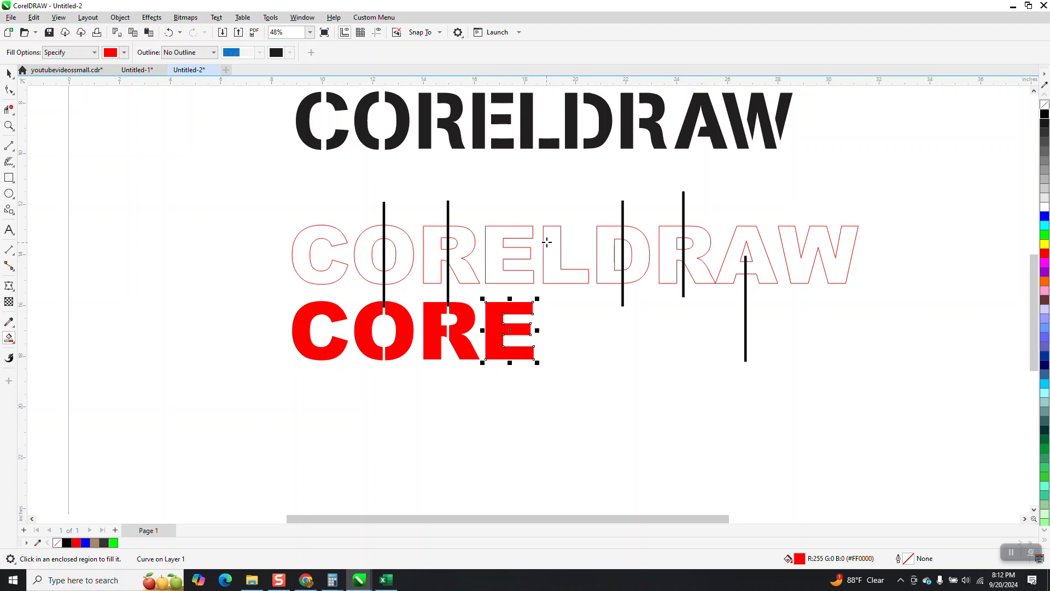
- Smart-fill the L and both parts of the D in red, nudging each piece 3 inches down
{"action": "left_click", "coordinate": [547, 242]}
{"action": "key", "text": "Down"}
{"action": "left_click", "coordinate": [607, 250]}
{"action": "key", "text": "Down"}
{"action": "left_click", "coordinate": [643, 256]}
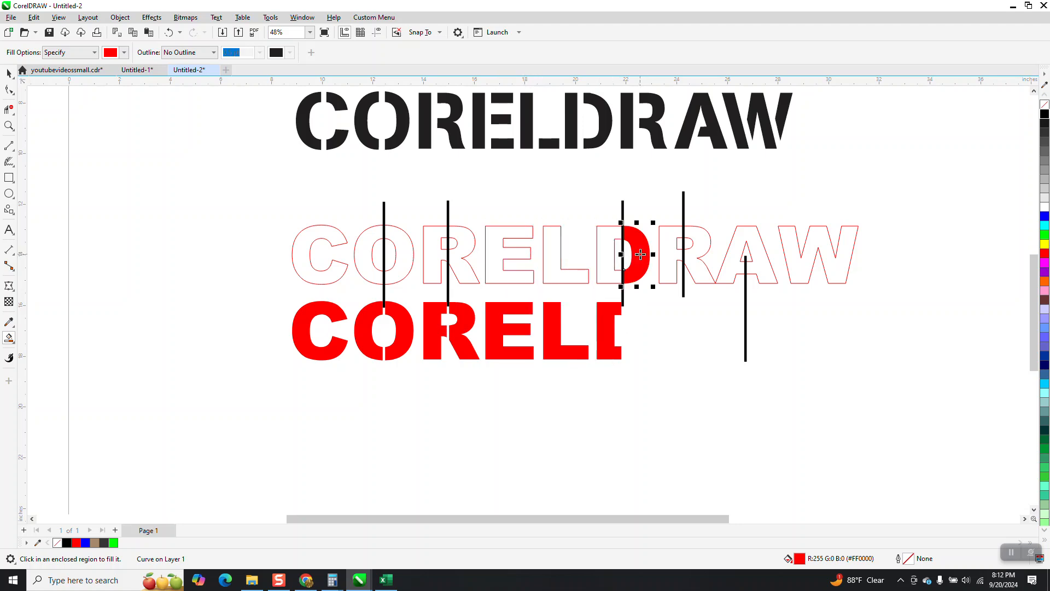
{"action": "key", "text": "Down"}
- Smart-fill both parts of the second R, the A and the W in red, nudging each piece 3 inches down
{"action": "left_click", "coordinate": [667, 253]}
{"action": "key", "text": "Down"}
{"action": "left_click", "coordinate": [699, 249]}
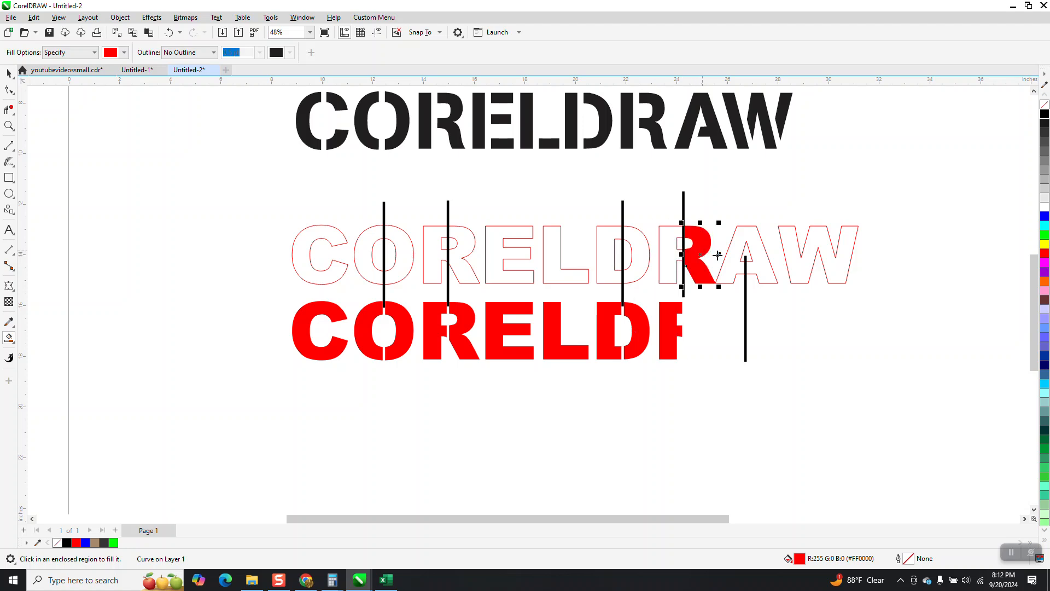
{"action": "key", "text": "Down"}
{"action": "left_click", "coordinate": [736, 263]}
{"action": "left_click", "coordinate": [789, 251]}
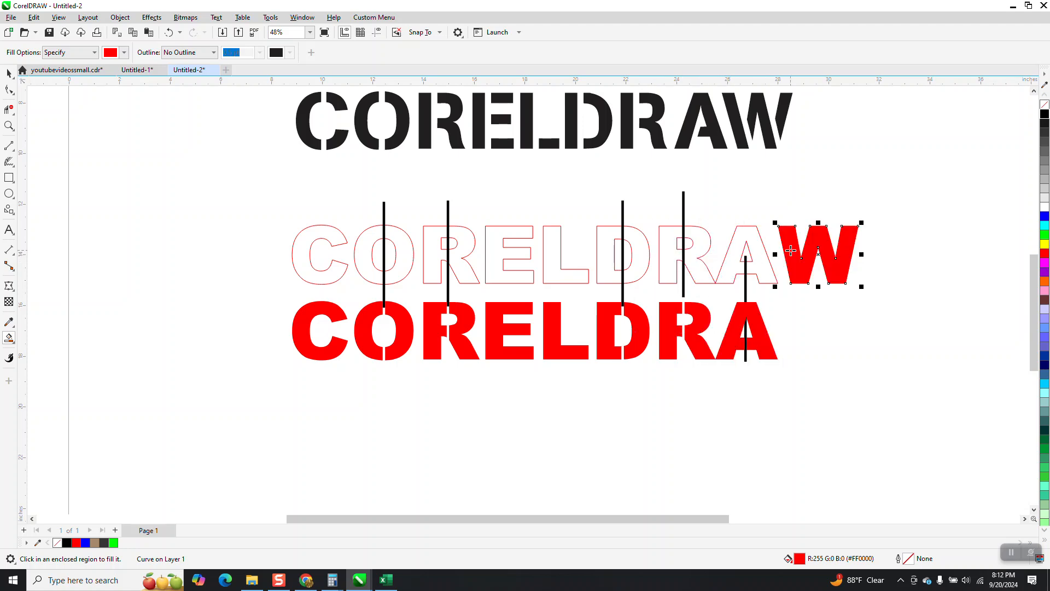
{"action": "key", "text": "Down"}
- Select all the red filled letter pieces and move them together 6 inches further down
{"action": "left_click", "coordinate": [8, 73]}
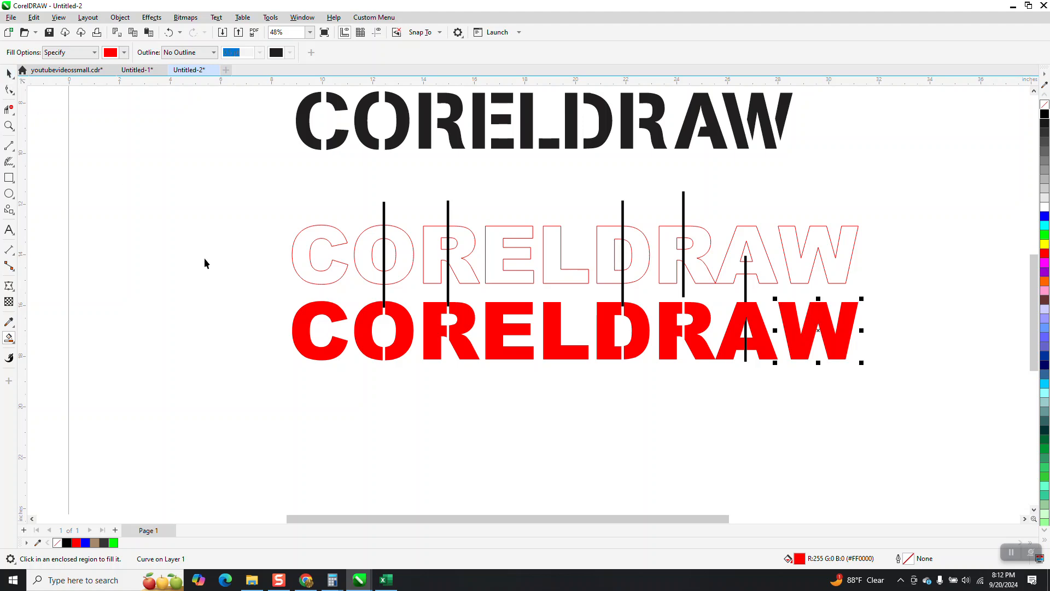
{"action": "left_click_drag", "start_coordinate": [241, 293], "coordinate": [955, 398]}
{"action": "key", "text": "Down"}
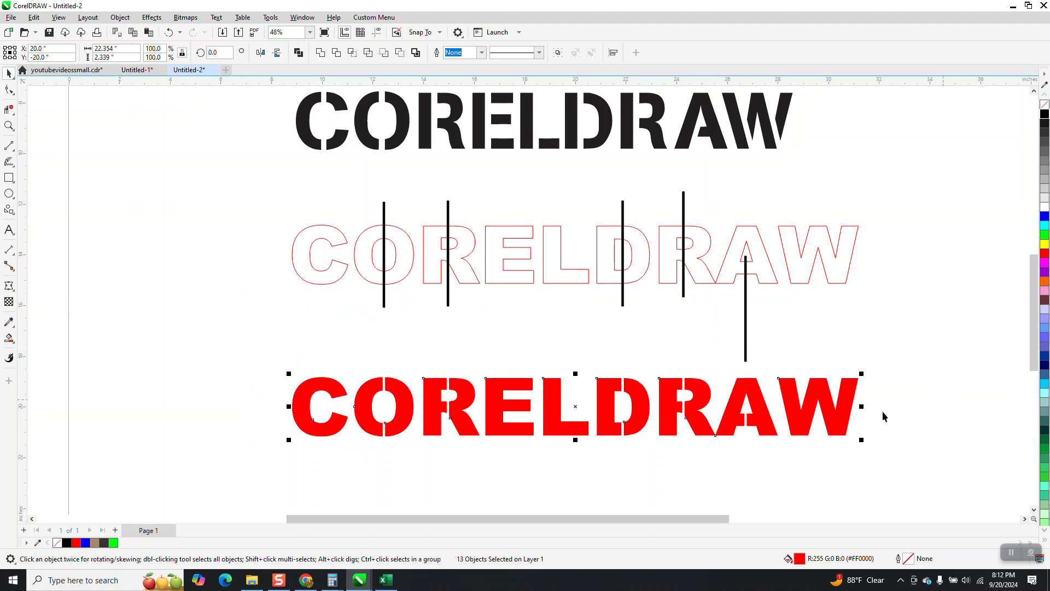
{"action": "scroll", "coordinate": [591, 383], "scroll_direction": "down", "scroll_amount": 1}
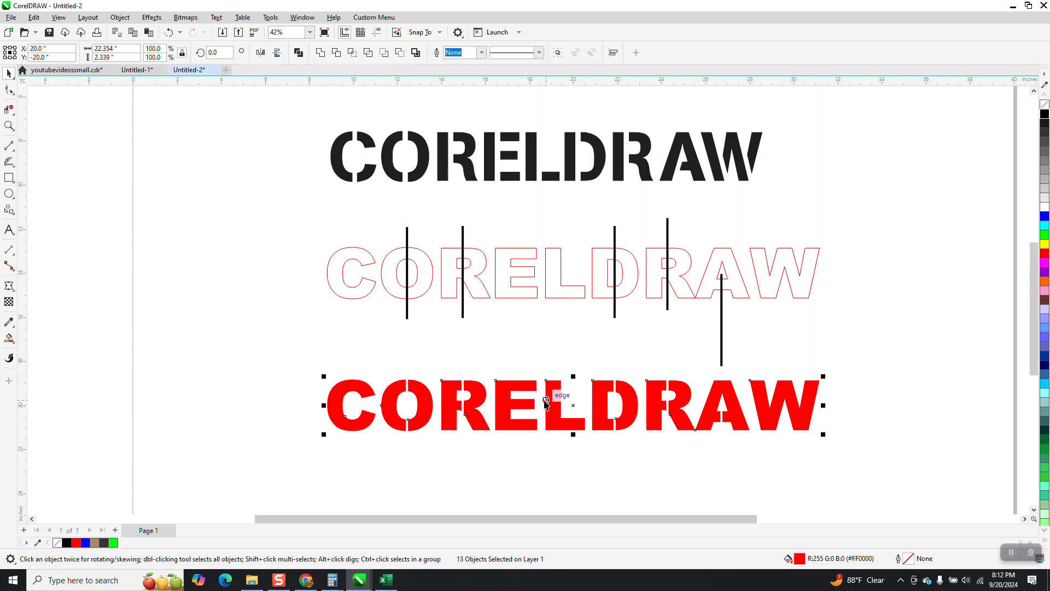
{"action": "key", "text": "Down"}
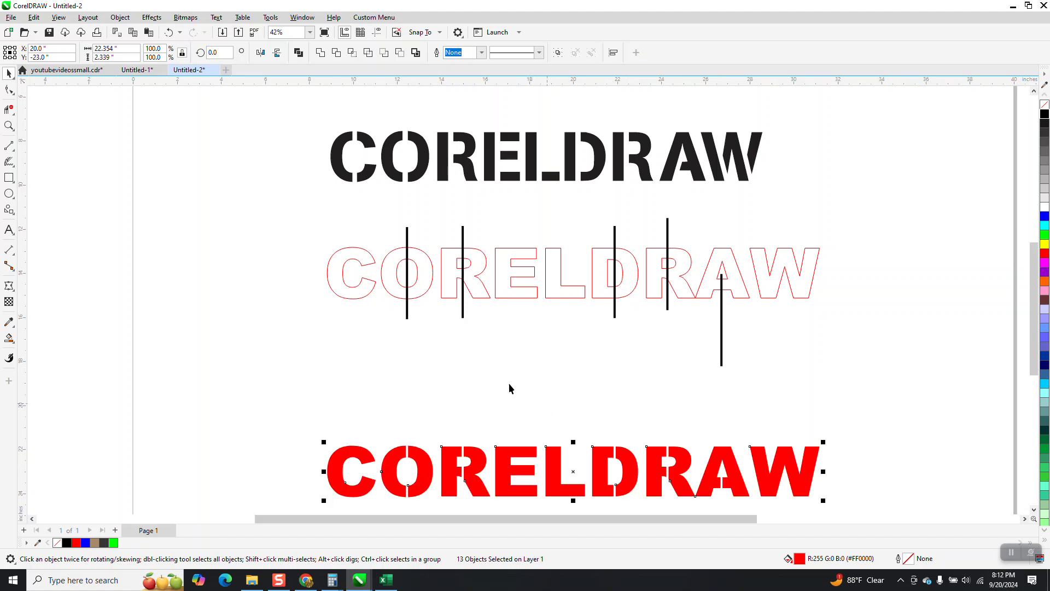
- Trim the grouped red-outlined lettering with the five black bars
{"action": "left_click", "coordinate": [369, 293]}
{"action": "left_click_drag", "start_coordinate": [284, 198], "coordinate": [873, 401]}
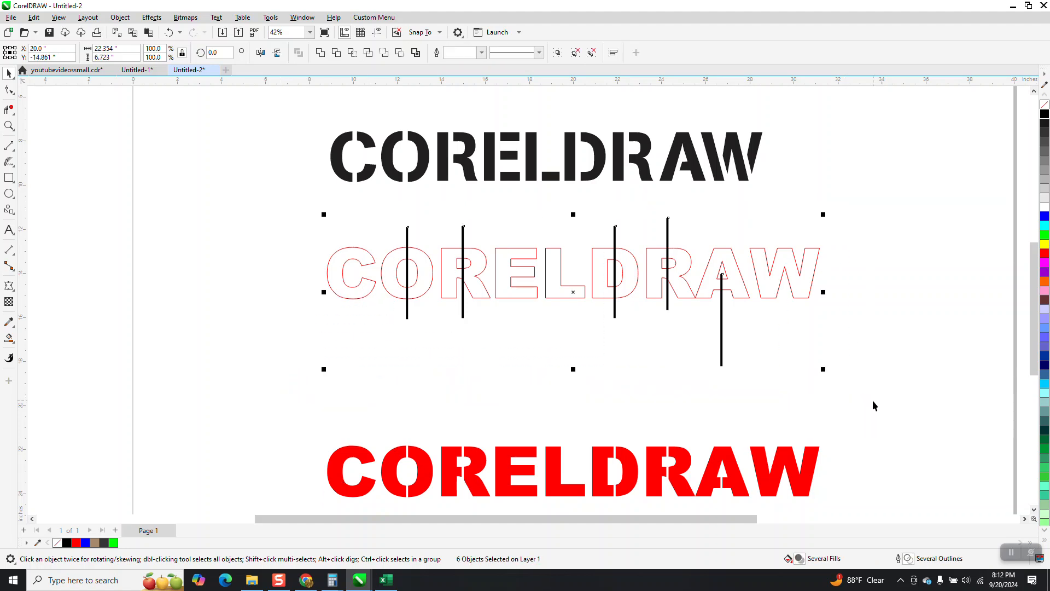
{"action": "left_click", "coordinate": [336, 53]}
{"action": "left_click", "coordinate": [391, 202]}
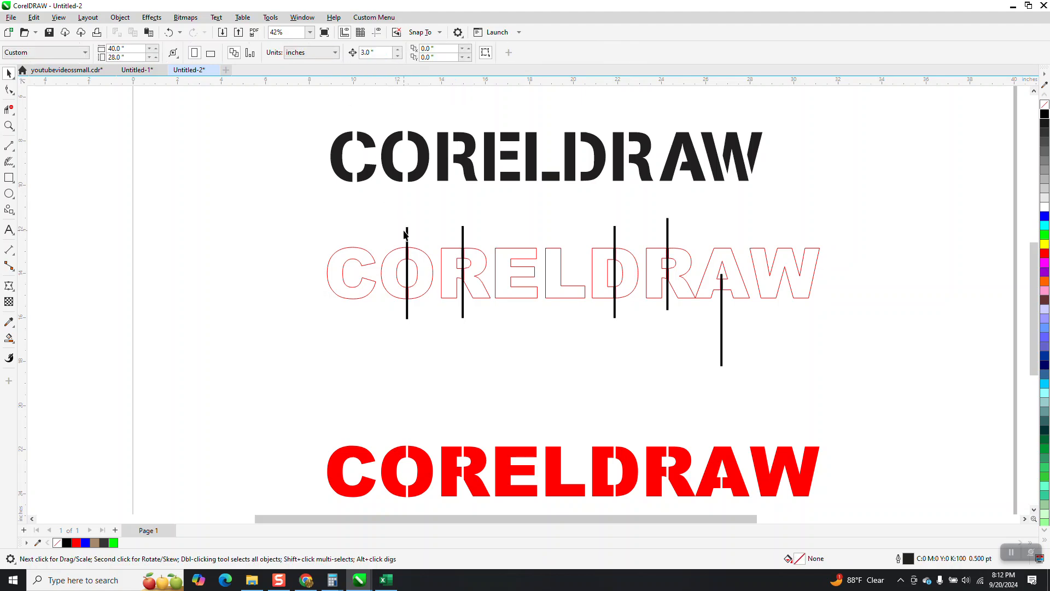
- Move the trimmed outline lettering below the bars and the A's bar up in line with the other bars
{"action": "left_click", "coordinate": [400, 260]}
{"action": "left_click_drag", "start_coordinate": [400, 260], "coordinate": [410, 356]}
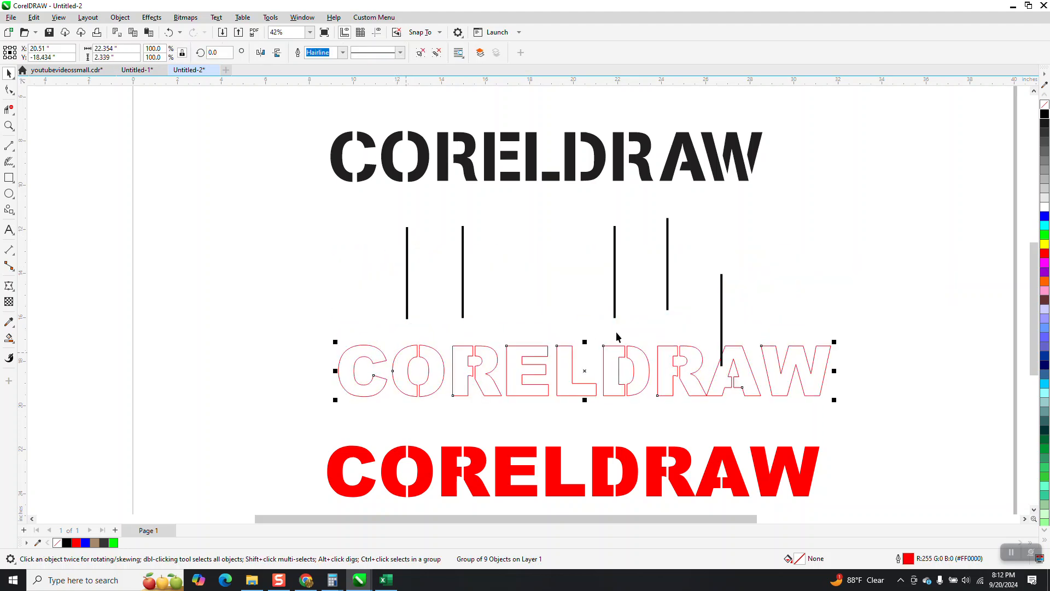
{"action": "left_click", "coordinate": [722, 334]}
{"action": "left_click_drag", "start_coordinate": [723, 322], "coordinate": [716, 255]}
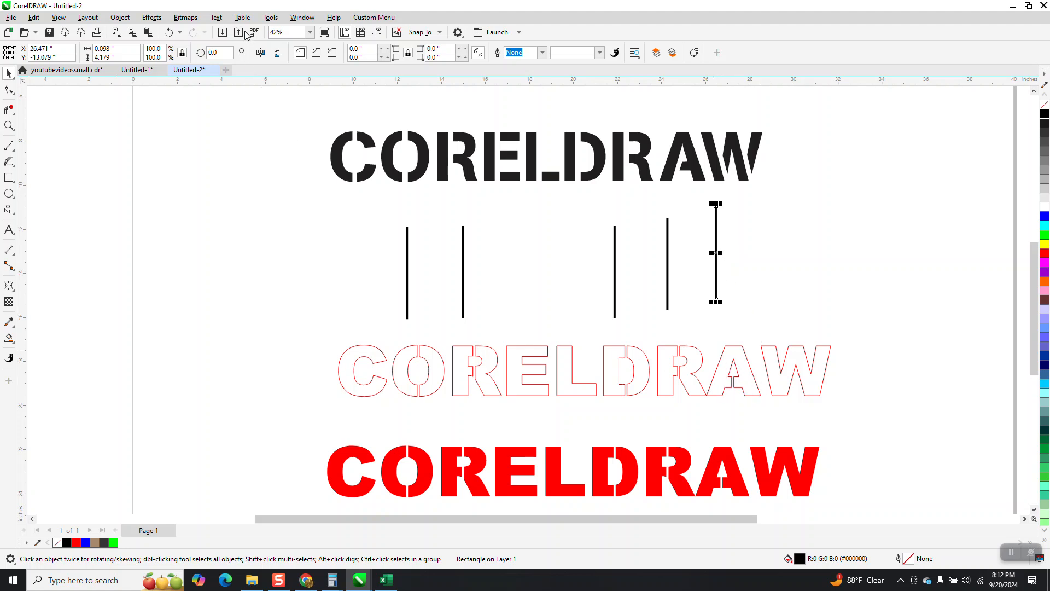
- Undo the last two moves and nudge the trimmed outline lettering down and up in 3-inch steps
{"action": "left_click", "coordinate": [171, 33]}
{"action": "left_click", "coordinate": [170, 33]}
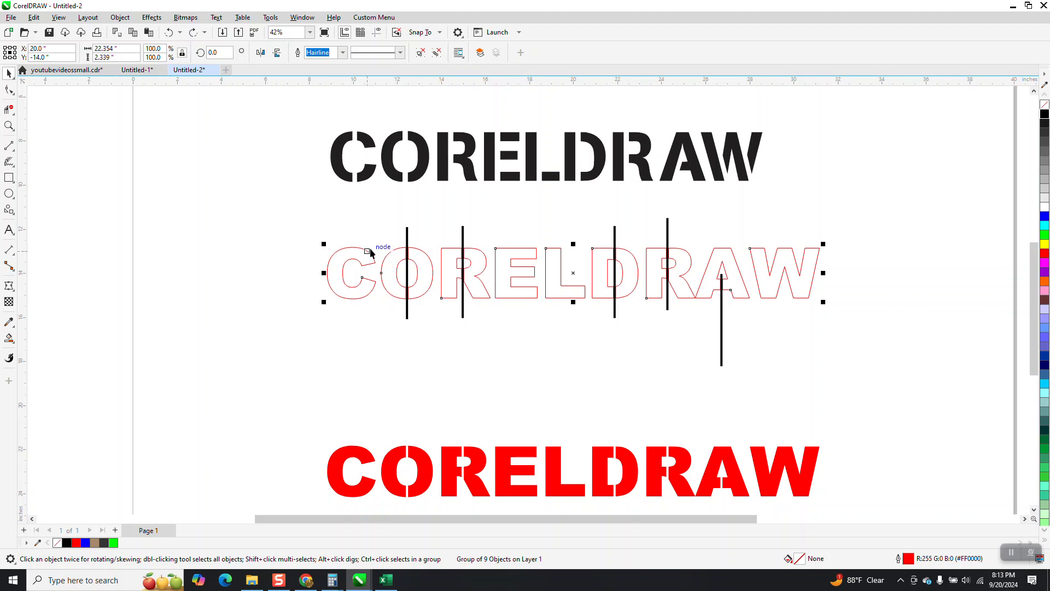
{"action": "key", "text": "Down"}
{"action": "key", "text": "Down"}
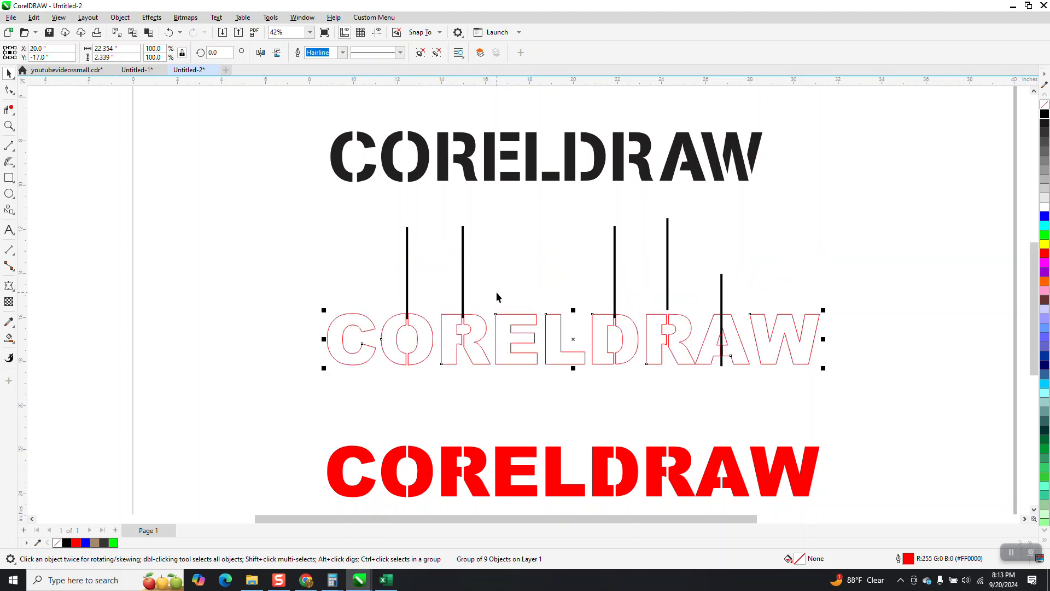
{"action": "key", "text": "Up"}
{"action": "key", "text": "Up"}
{"action": "key", "text": "Down"}
{"action": "key", "text": "Down"}
- Undo the nudges and the trim of the outlined lettering and clear the selection
{"action": "left_click", "coordinate": [164, 36]}
{"action": "left_click", "coordinate": [169, 33]}
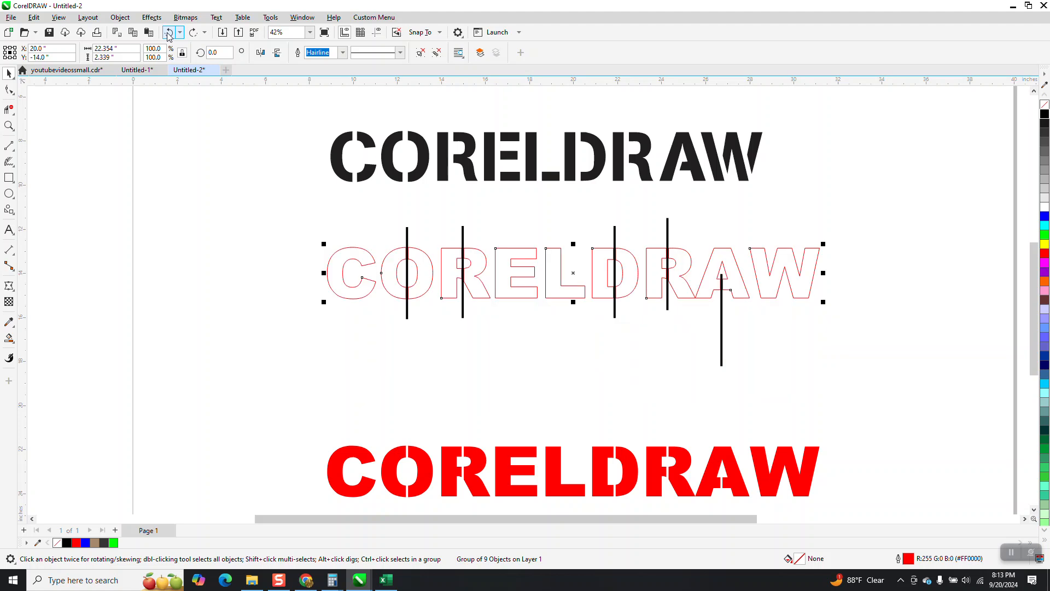
{"action": "left_click", "coordinate": [169, 33]}
{"action": "key", "text": "Down"}
{"action": "key", "text": "Up"}
{"action": "left_click", "coordinate": [324, 240]}
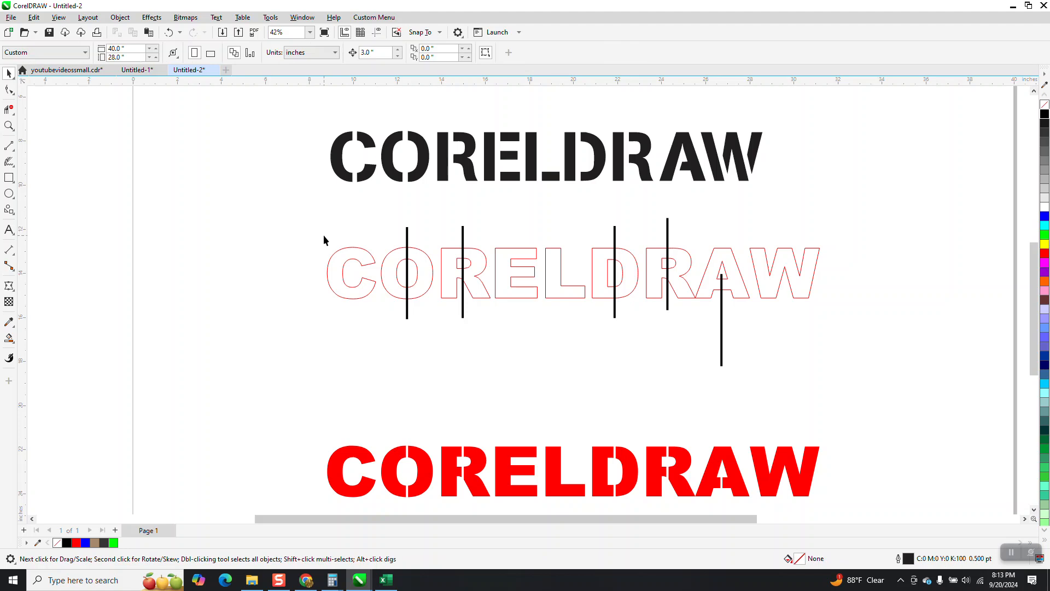
- Nudge the untrimmed outline lettering down from the bars and return it to its original position
{"action": "left_click", "coordinate": [346, 269]}
{"action": "key", "text": "Down"}
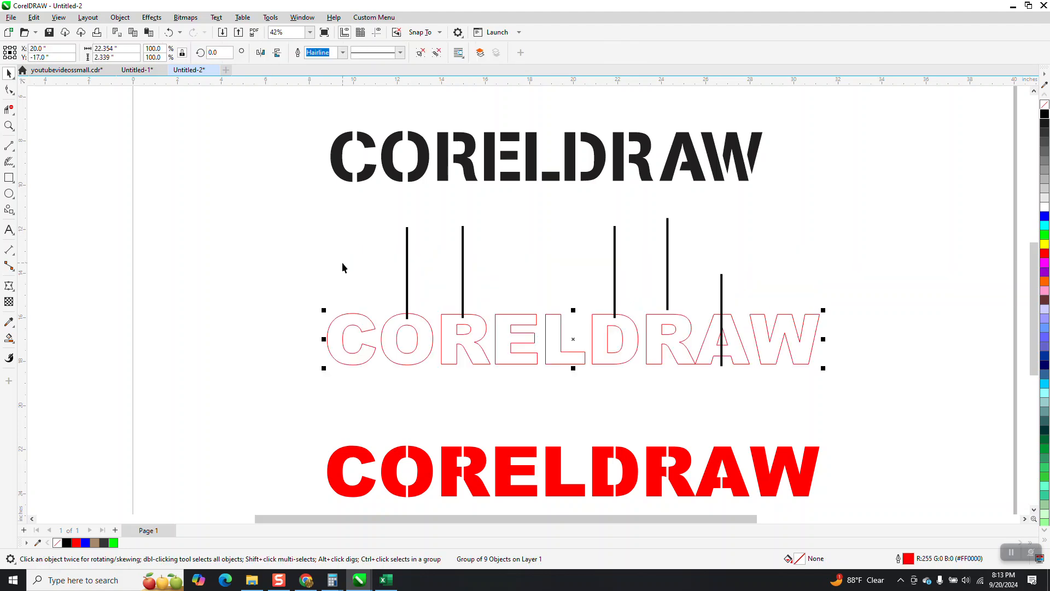
{"action": "key", "text": "Down"}
{"action": "key", "text": "Up"}
{"action": "key", "text": "Up"}
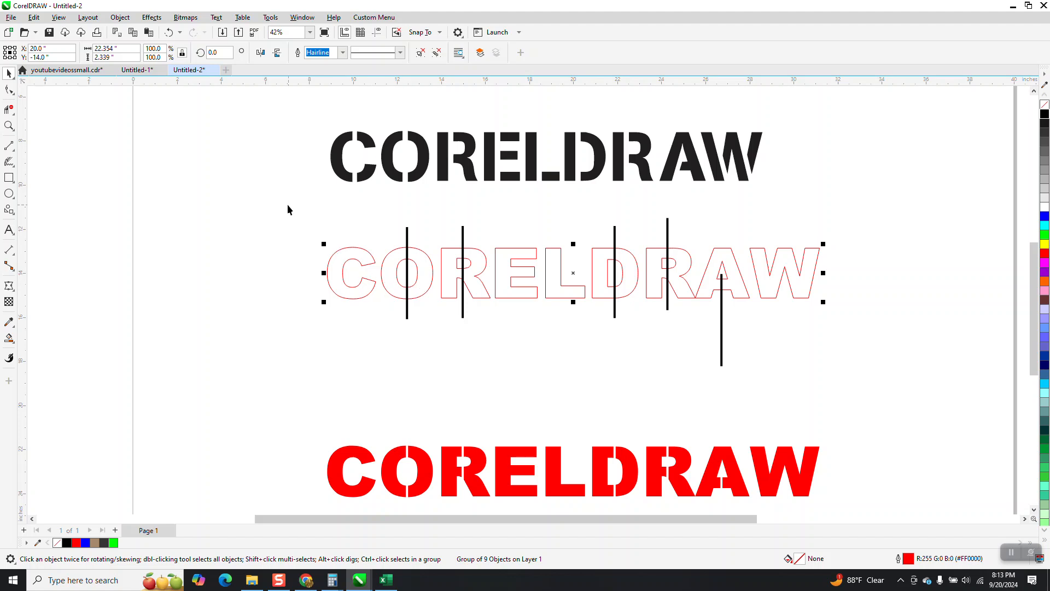
- Select the grouped outline lettering with all five black bars and trim the letters with the bars
{"action": "left_click_drag", "start_coordinate": [281, 200], "coordinate": [294, 261]}
{"action": "left_click_drag", "start_coordinate": [693, 369], "coordinate": [849, 387]}
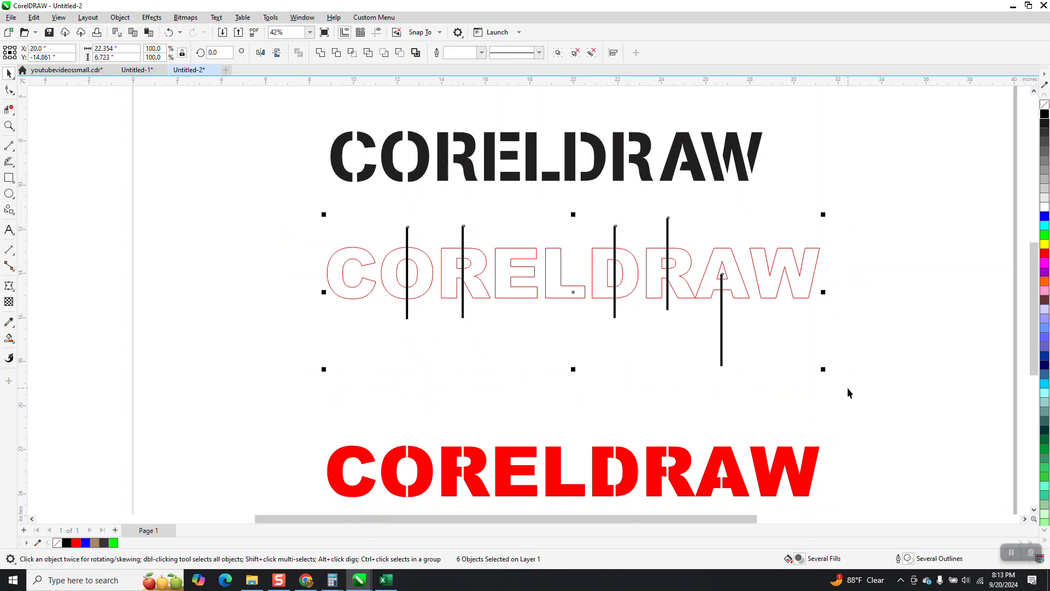
{"action": "left_click", "coordinate": [337, 54]}
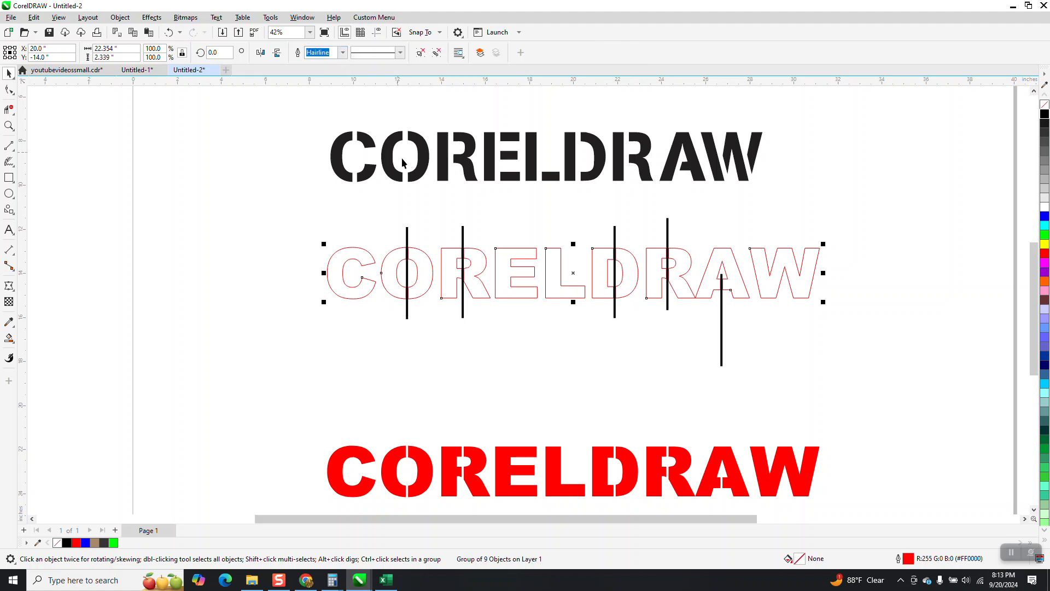
- Move the trimmed lettering 6 inches down, fill it with blue and remove its outline
{"action": "key", "text": "Down"}
{"action": "key", "text": "Down"}
{"action": "key", "text": "Down"}
{"action": "key", "text": "Down"}
{"action": "key", "text": "Down"}
{"action": "key", "text": "Down"}
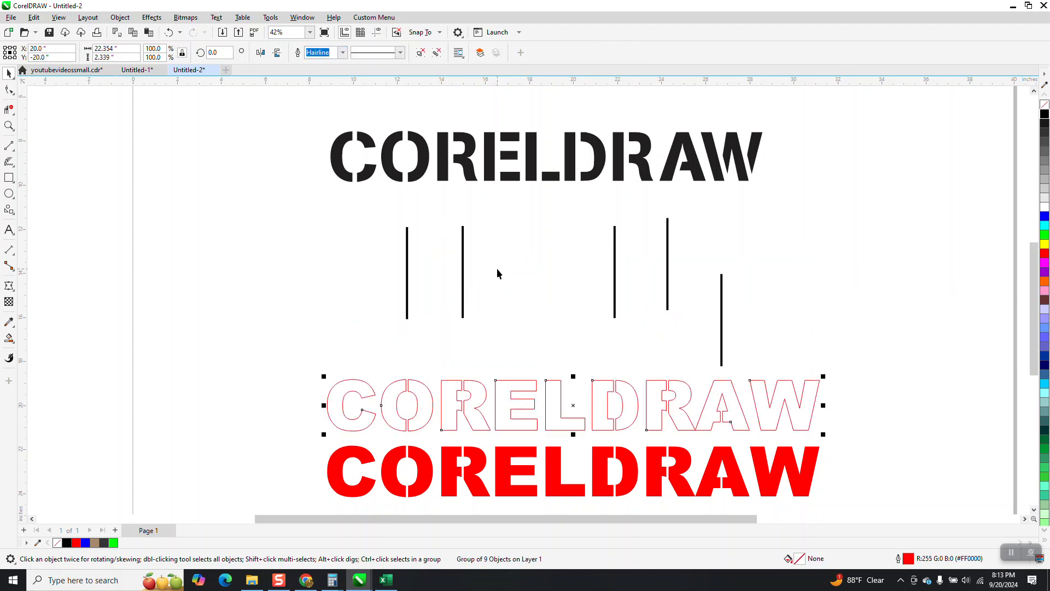
{"action": "left_click", "coordinate": [1044, 216]}
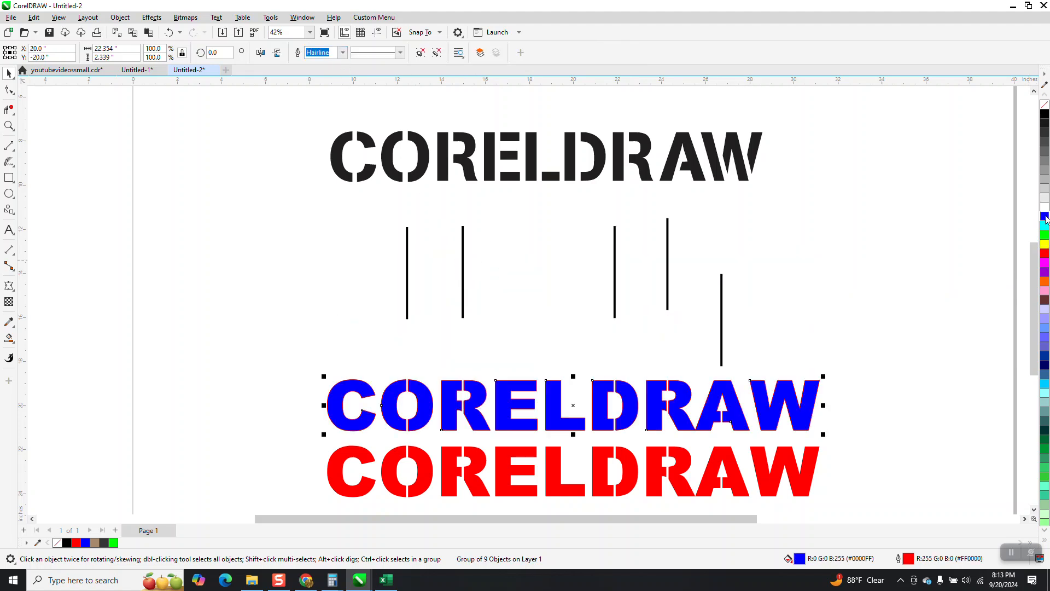
{"action": "right_click", "coordinate": [1044, 105]}
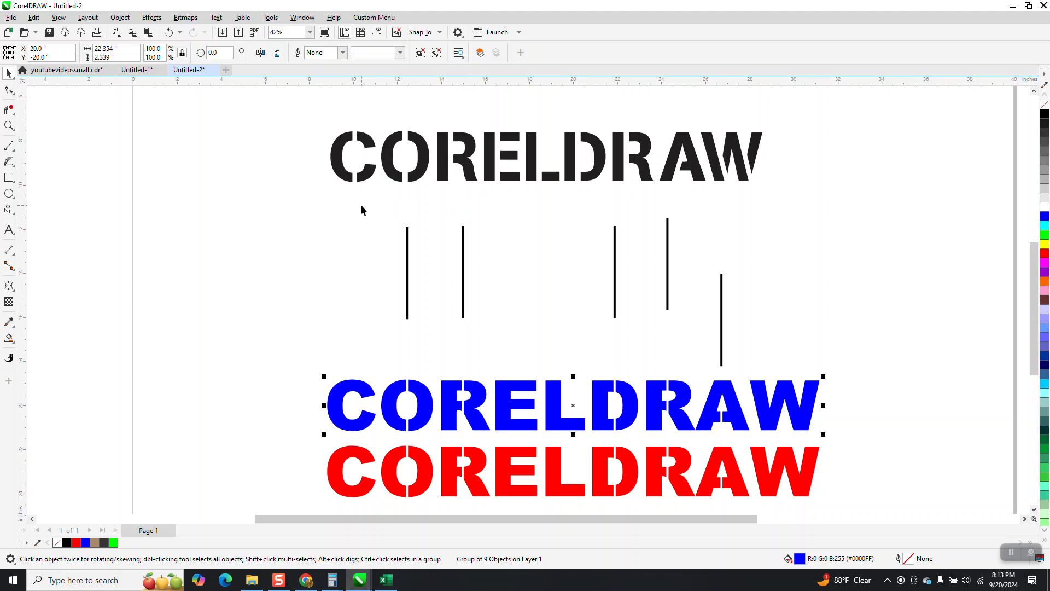
{"action": "left_click_drag", "start_coordinate": [350, 192], "coordinate": [758, 375]}
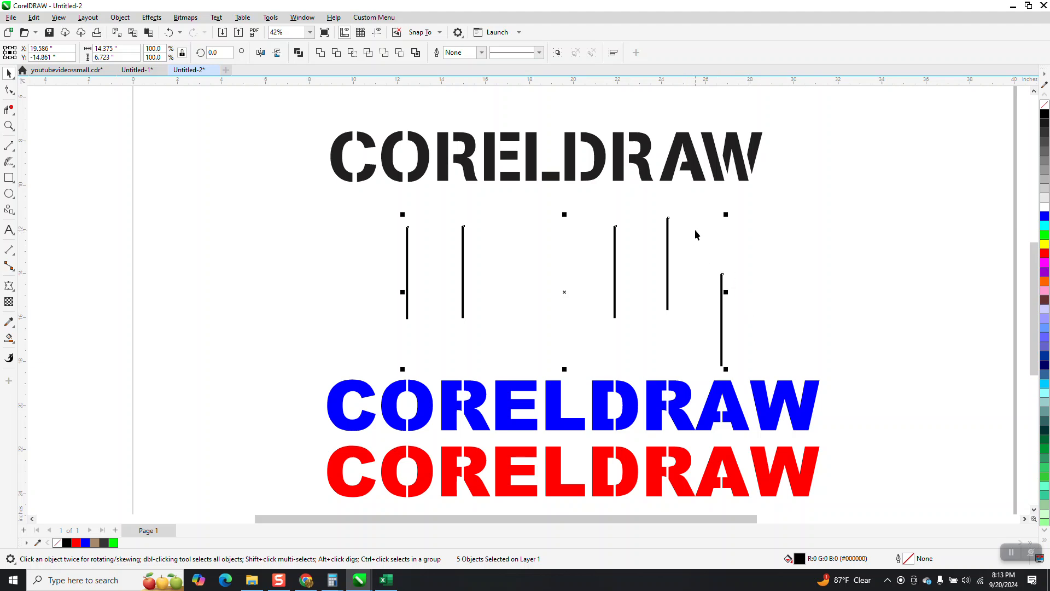
{"action": "left_click", "coordinate": [553, 263]}
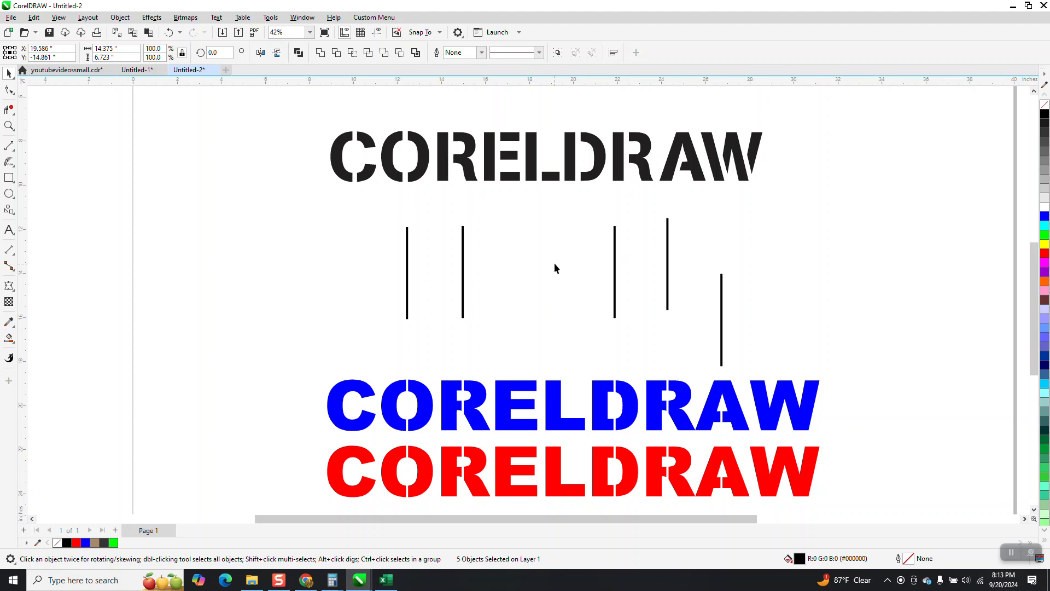